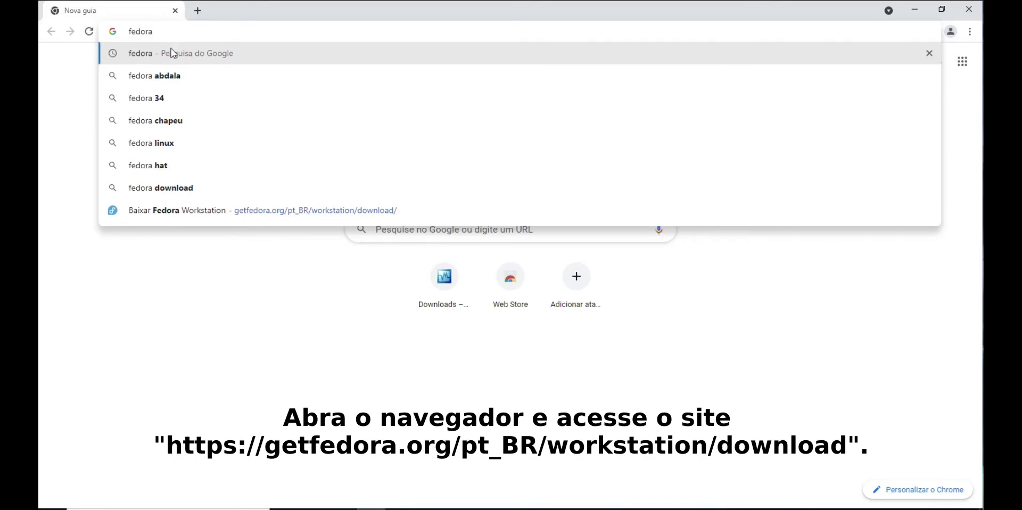
# Search 'fedora' on Google and start downloading the Fedora 34 ISO DVD x86_64 from getfedora.org
pyautogui.click(171, 53)
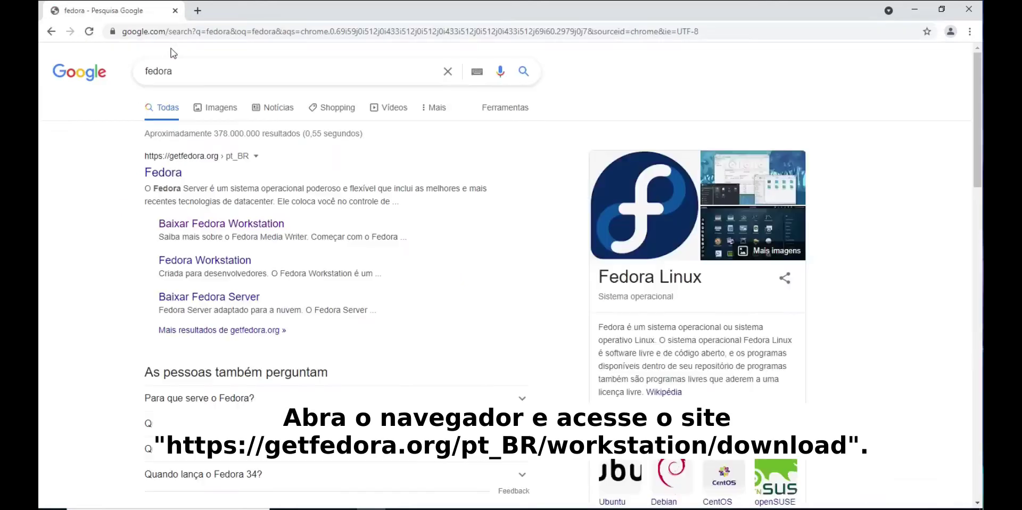
pyautogui.click(237, 228)
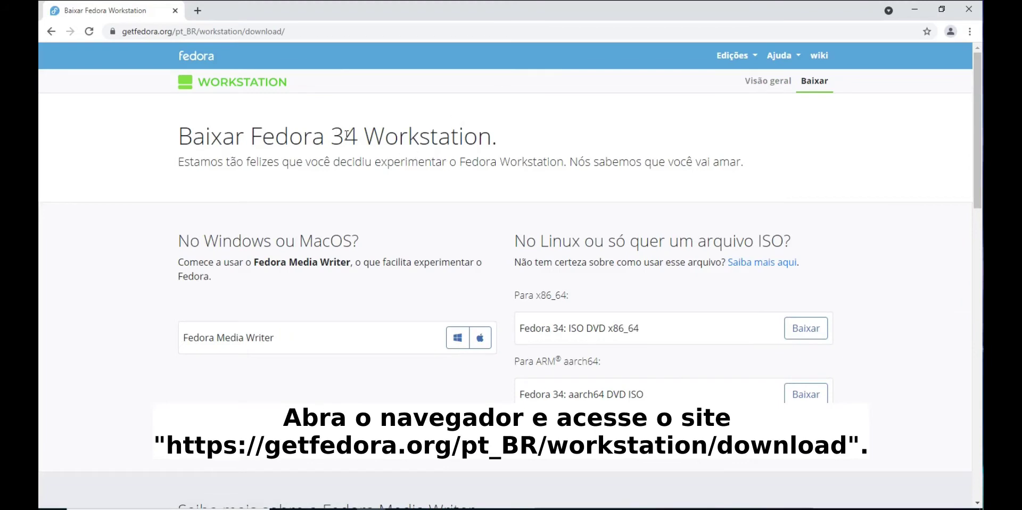
pyautogui.moveTo(257, 136); pyautogui.dragTo(491, 137)
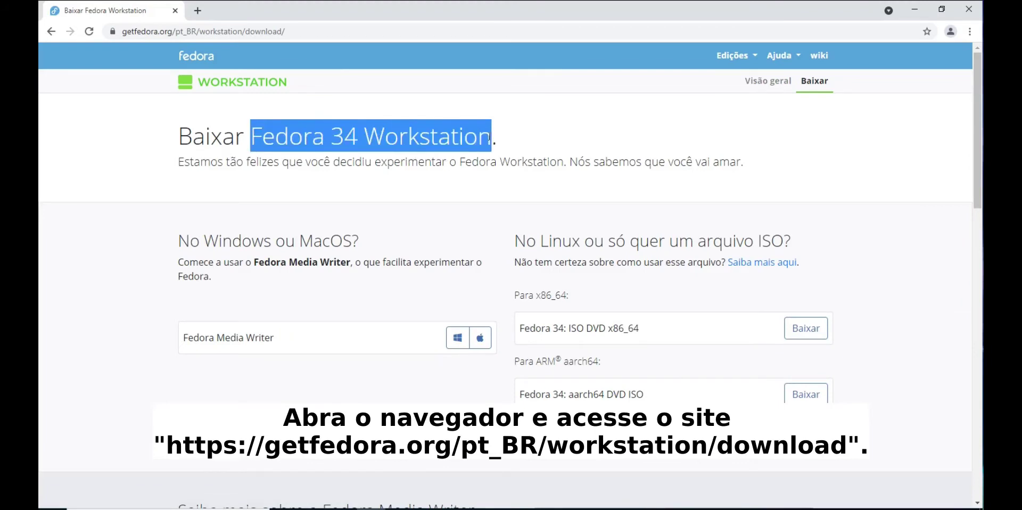
pyautogui.click(636, 248)
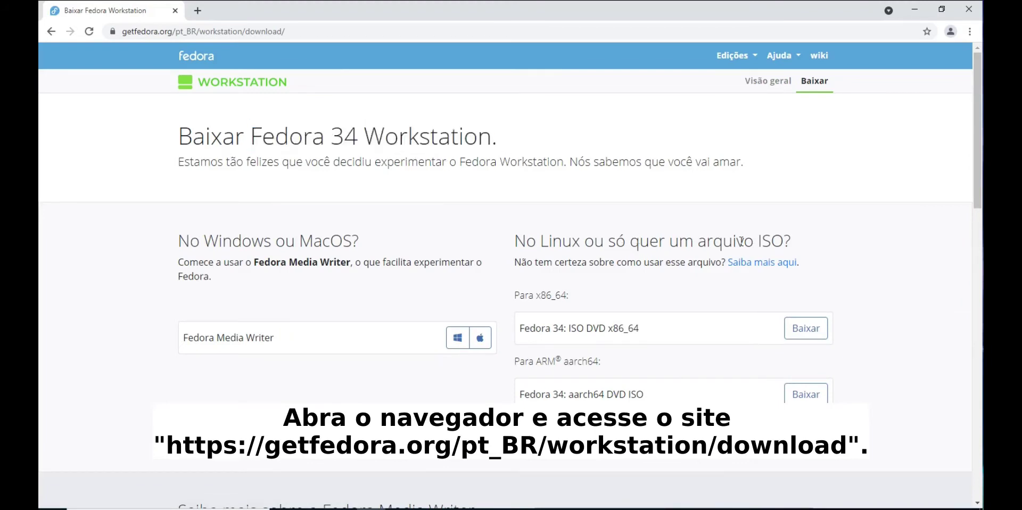
pyautogui.moveTo(698, 243); pyautogui.dragTo(783, 242)
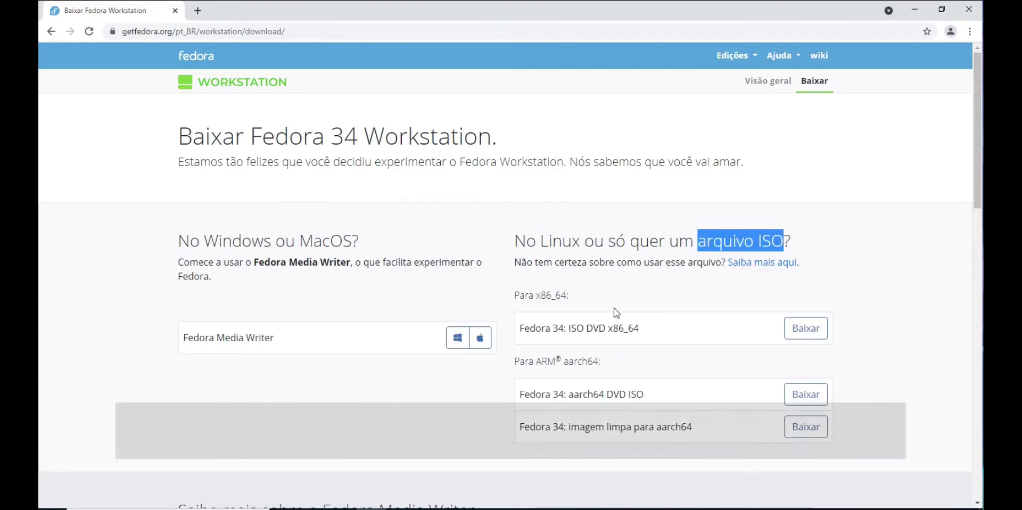
pyautogui.moveTo(567, 328); pyautogui.dragTo(641, 328)
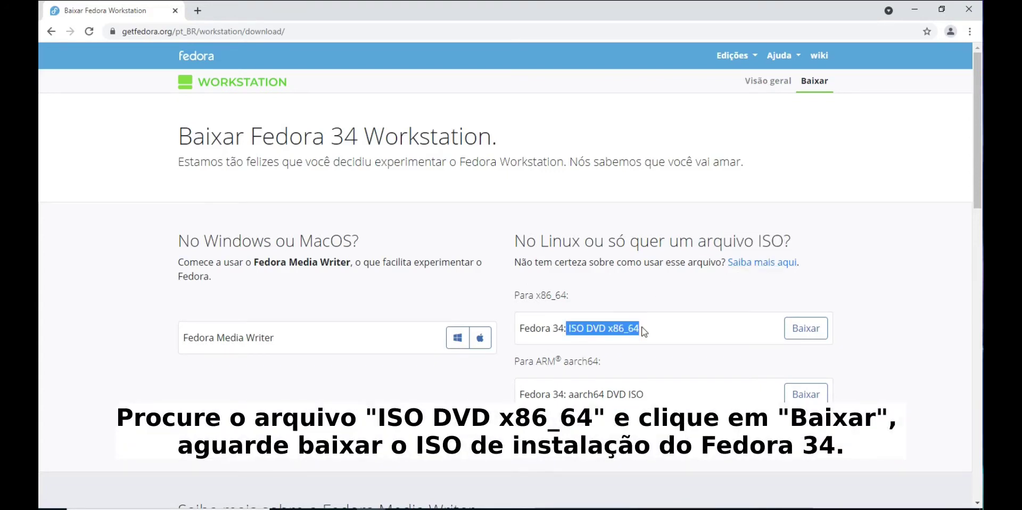
pyautogui.click(802, 330)
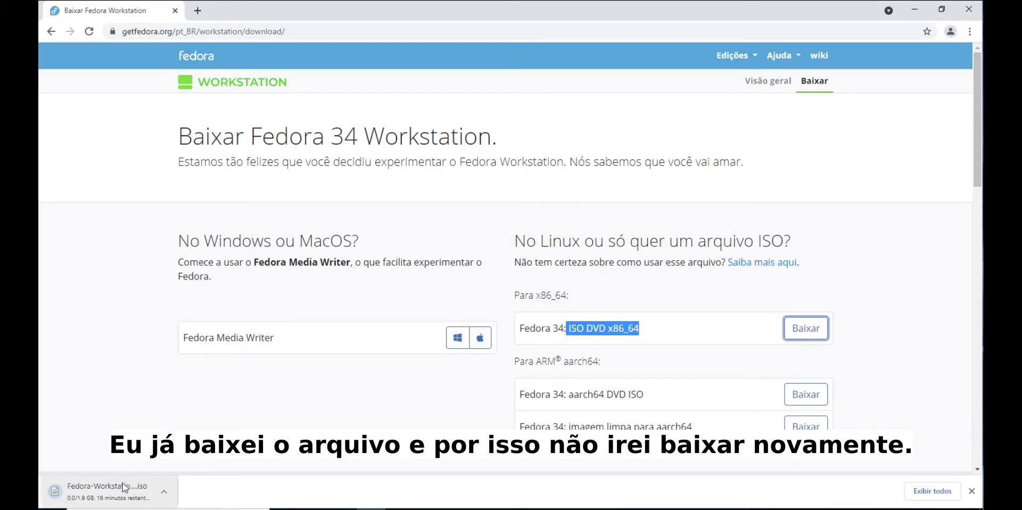
# Cancel the Chrome download and select the existing Fedora-Workstation-Live-x86_64-34-1.2 ISO in Downloads
pyautogui.click(166, 497)
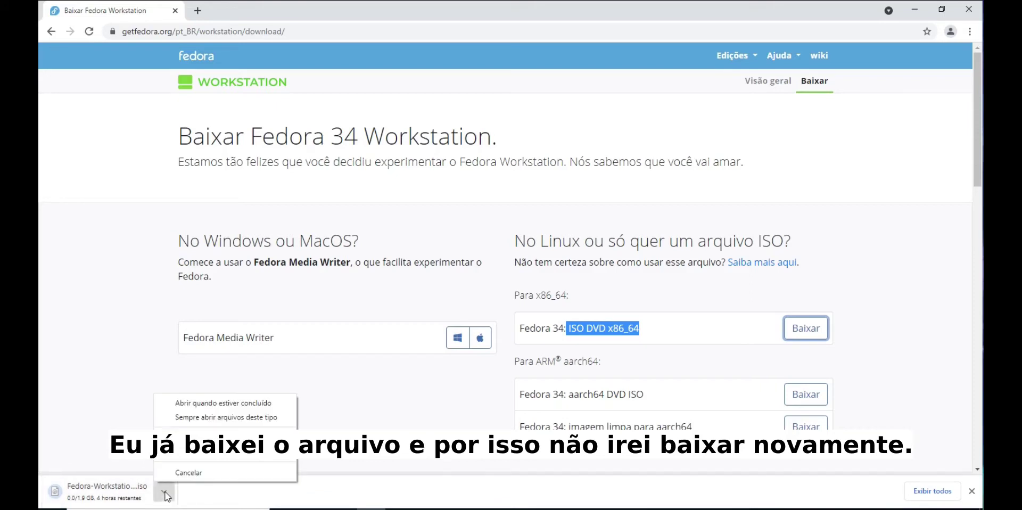
pyautogui.click(193, 472)
pyautogui.press('super+e')
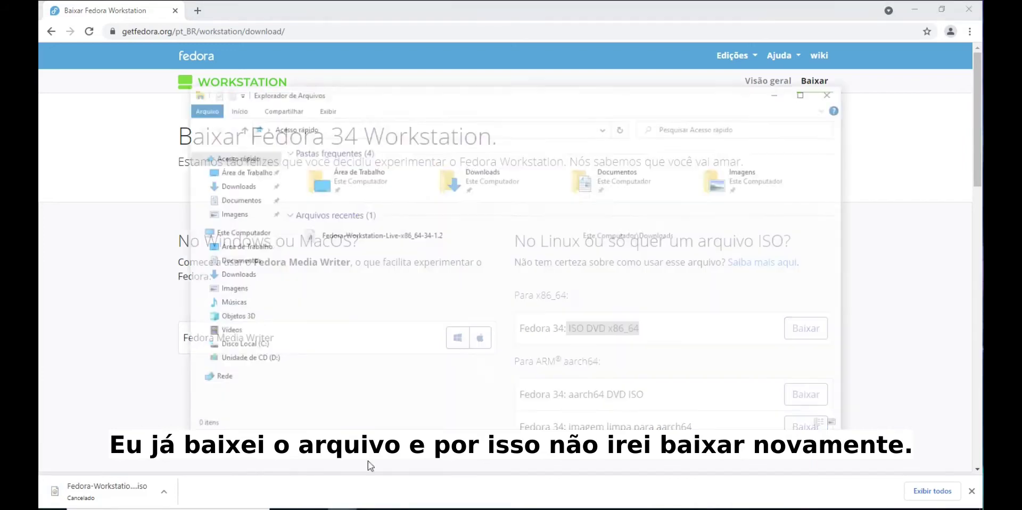
pyautogui.click(245, 187)
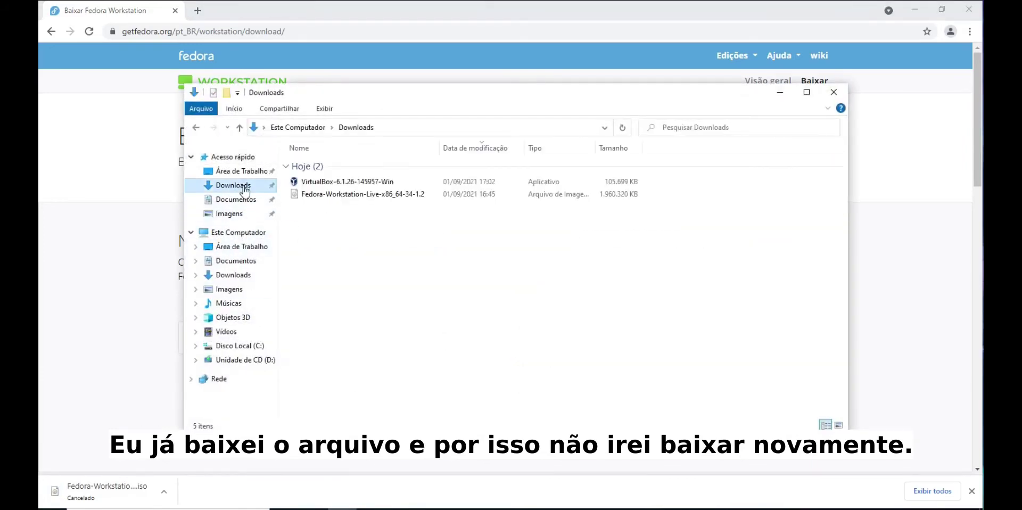
pyautogui.click(351, 194)
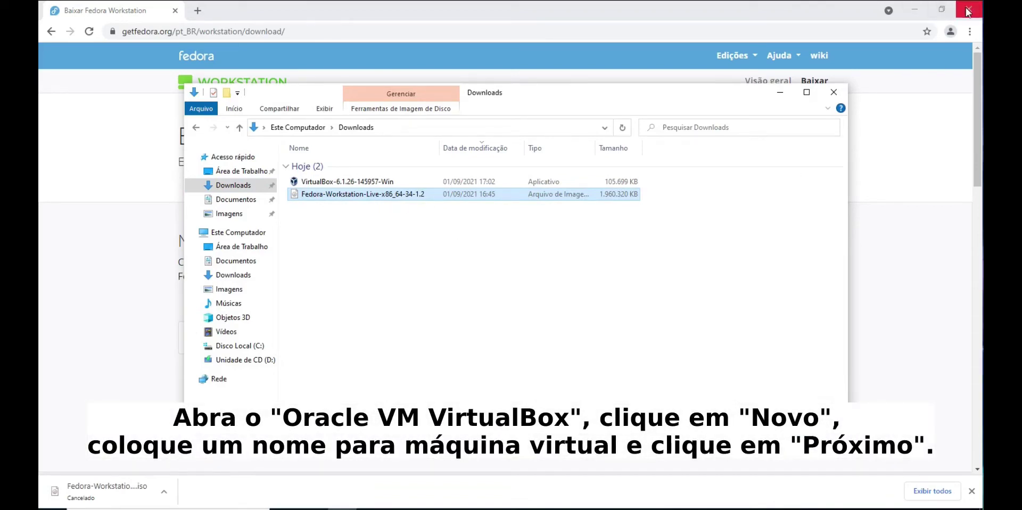
pyautogui.click(914, 10)
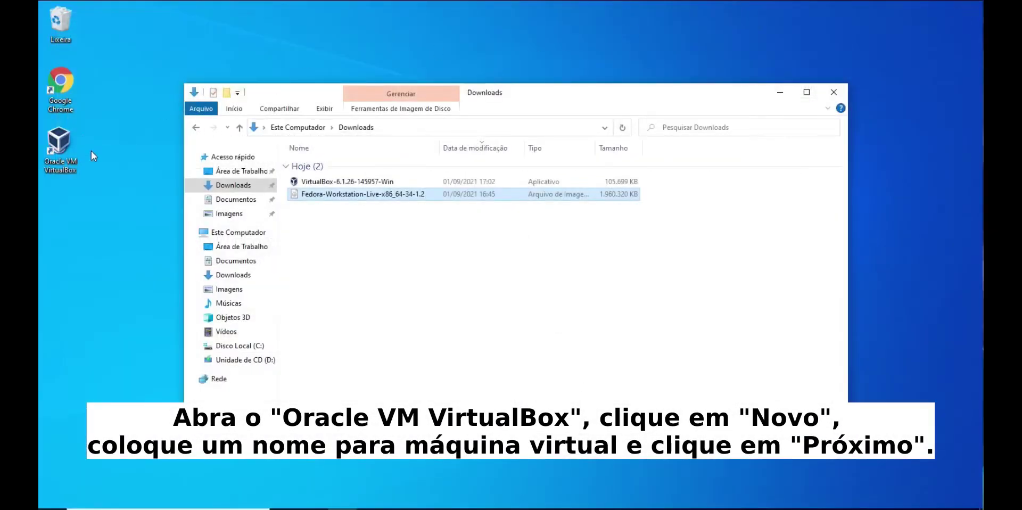
# Launch VirtualBox and start a new VM named 'Fedora 34' with 3072 MB of memory
pyautogui.doubleClick(60, 144)
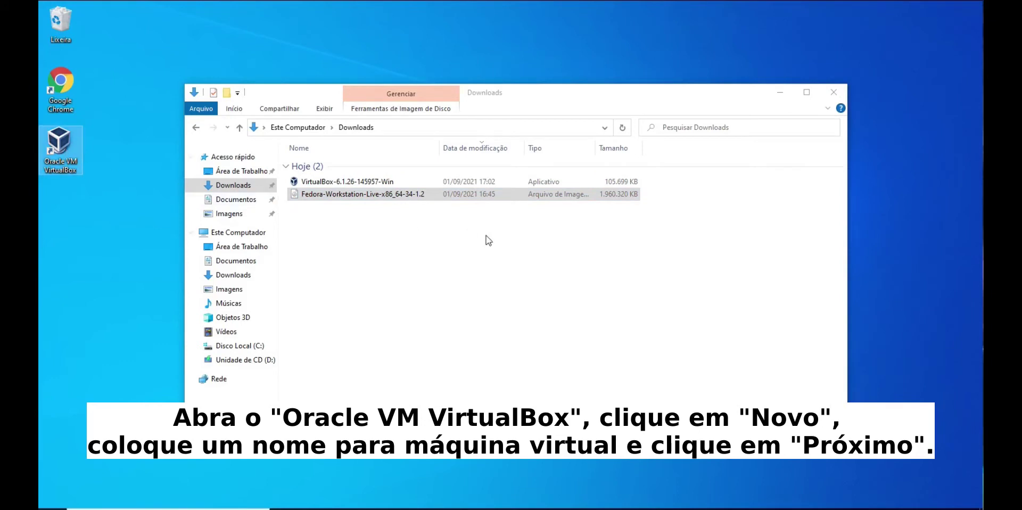
pyautogui.click(524, 140)
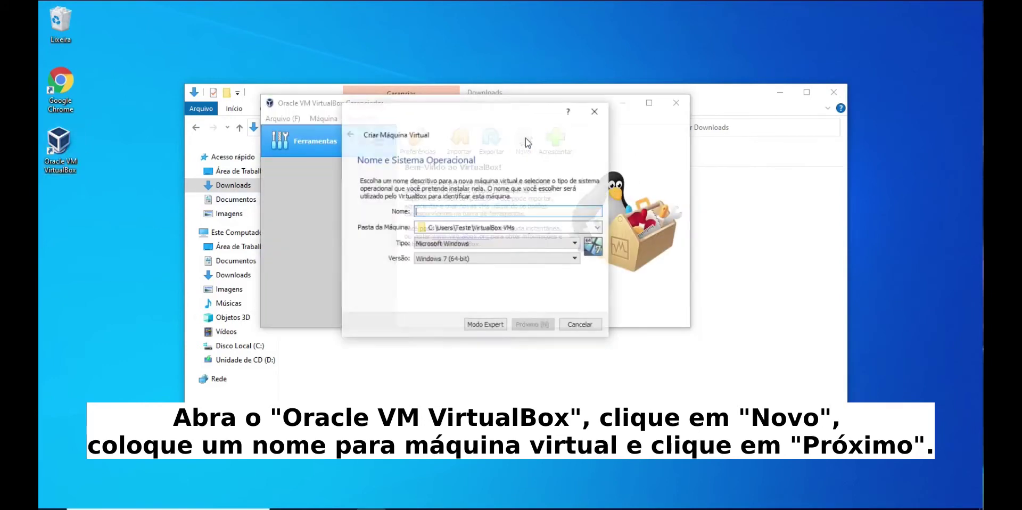
pyautogui.write('Fedora 3')
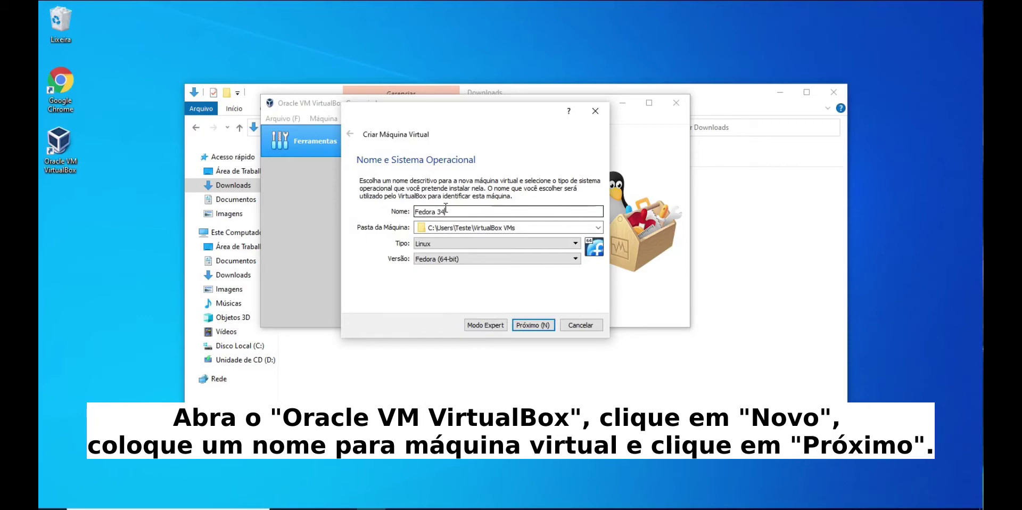
pyautogui.write('4')
pyautogui.click(533, 324)
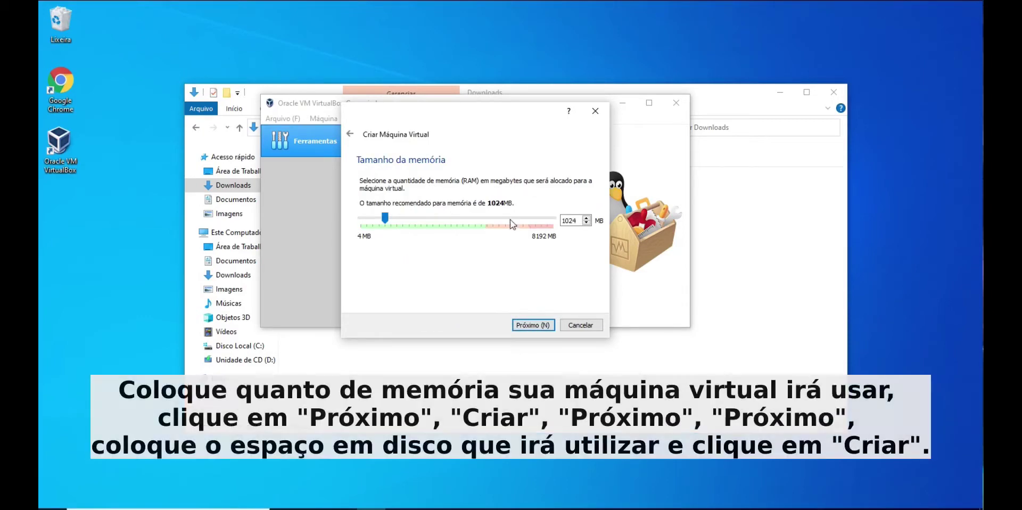
pyautogui.moveTo(510, 223); pyautogui.dragTo(508, 223)
# Give it a new 16 GB dynamically allocated VDI disk and finish creating the VM
pyautogui.click(533, 326)
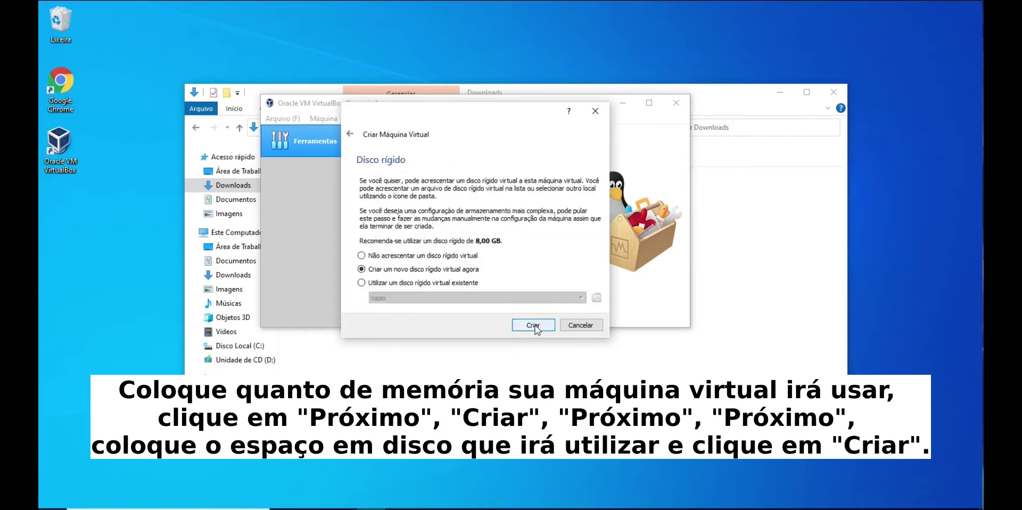
pyautogui.click(534, 326)
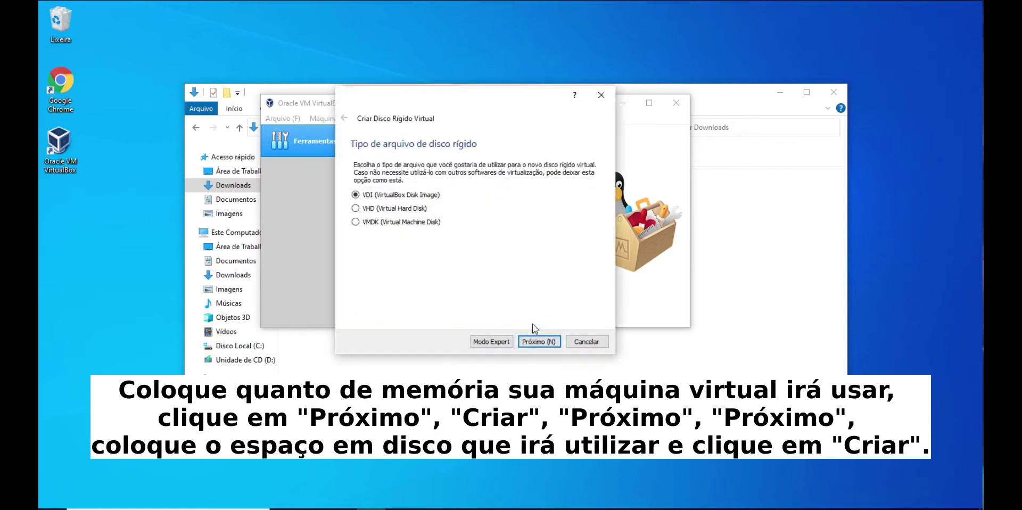
pyautogui.click(536, 342)
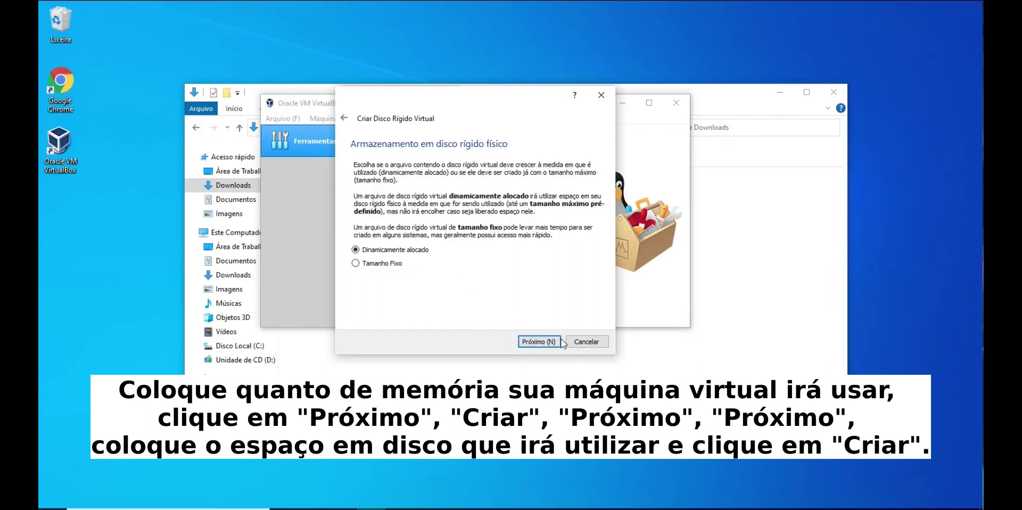
pyautogui.click(544, 342)
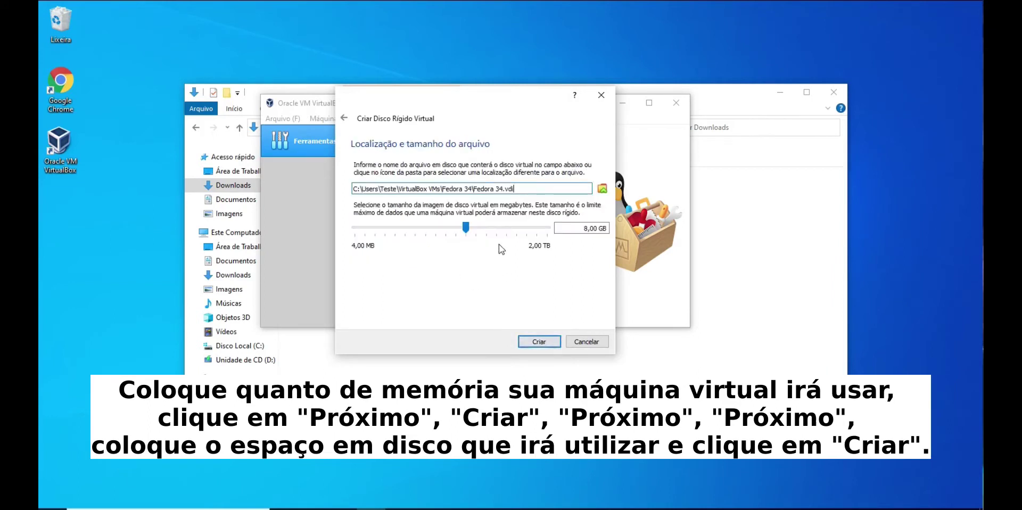
pyautogui.click(509, 231)
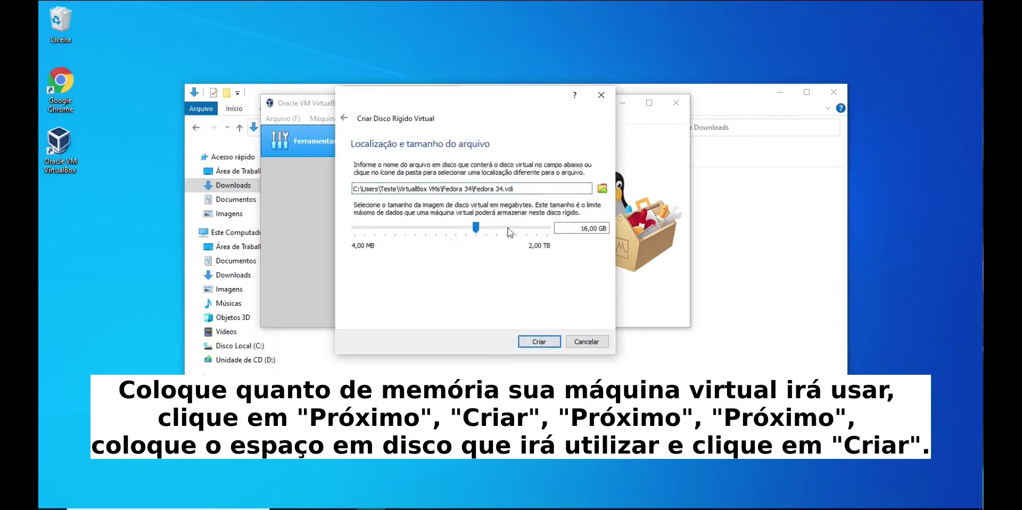
pyautogui.click(538, 342)
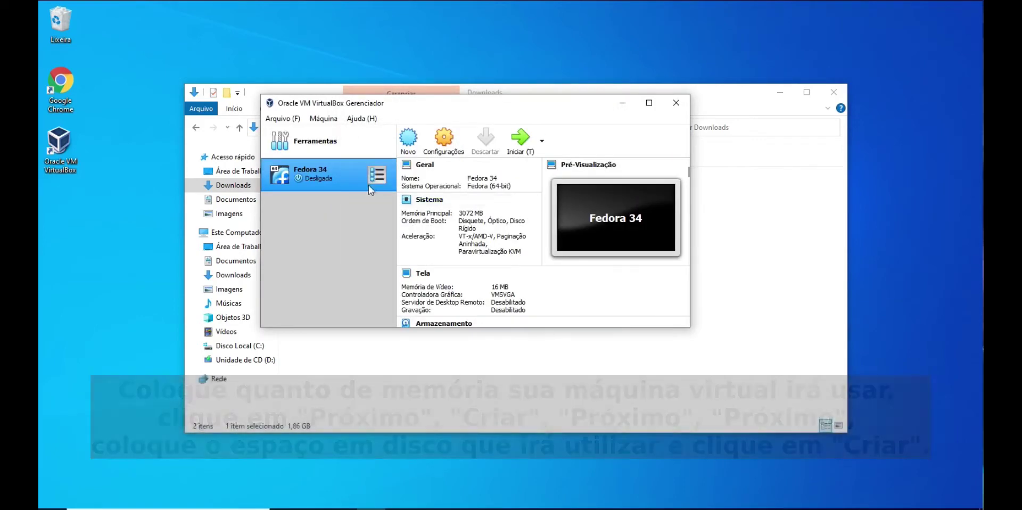
# Set the Fedora 34 VM to 4 processors with PAE/NX and nested VT-x/AMD-V enabled
pyautogui.click(445, 141)
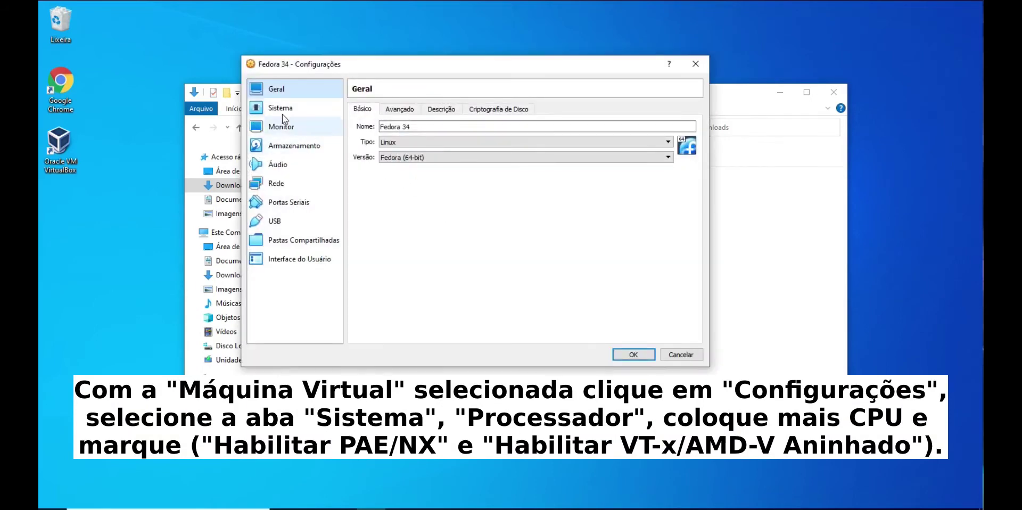
pyautogui.click(281, 109)
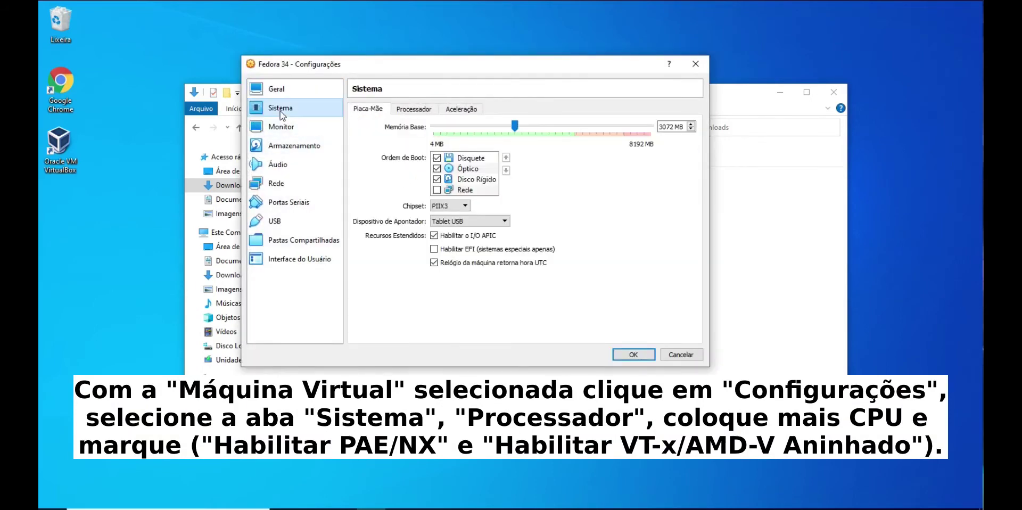
pyautogui.click(413, 110)
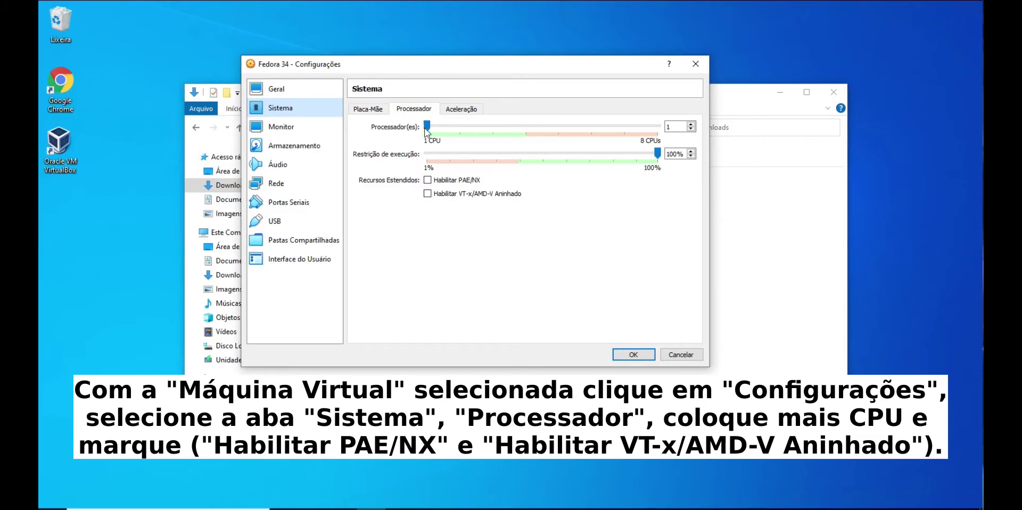
pyautogui.click(521, 132)
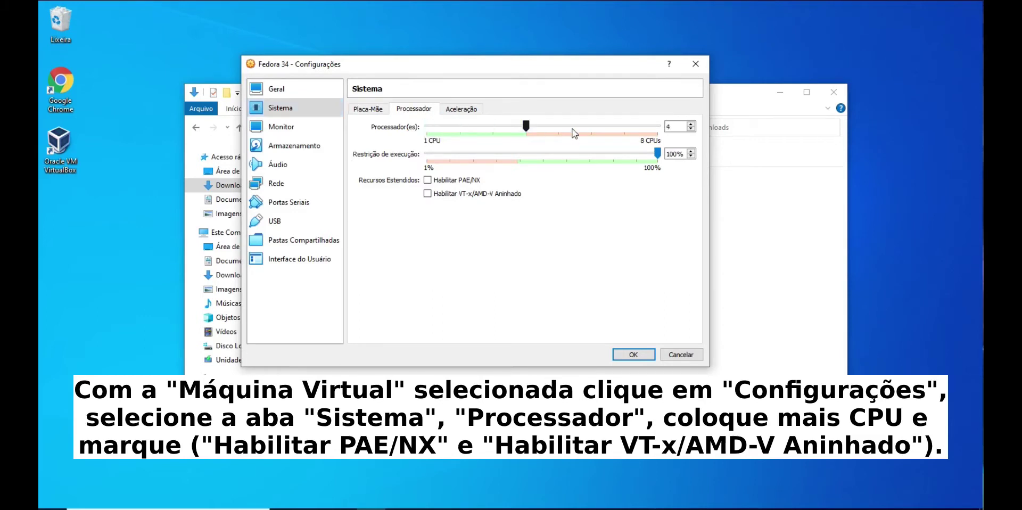
pyautogui.click(428, 181)
pyautogui.click(429, 194)
pyautogui.click(287, 127)
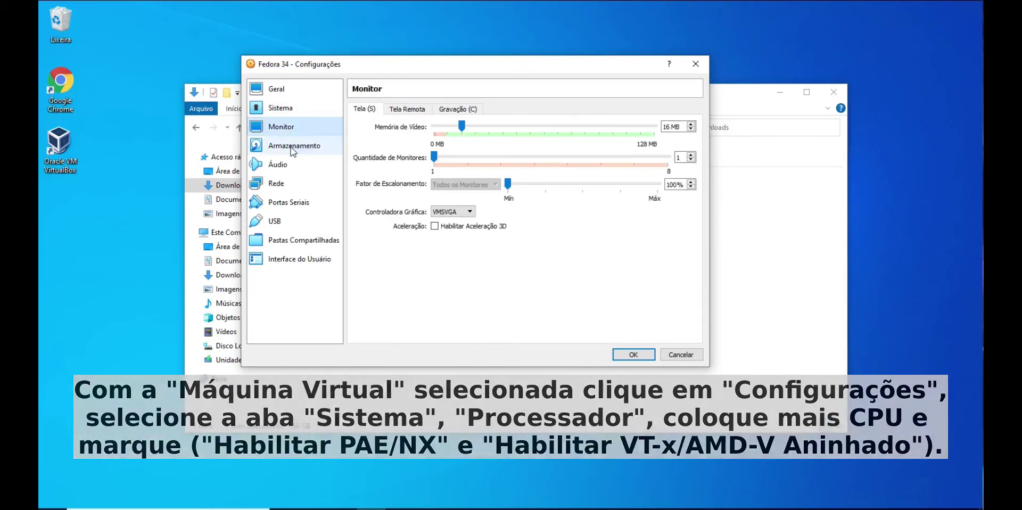
pyautogui.click(294, 146)
# Load Fedora-Workstation-Live-x86_64-34-1.2 ISO into the empty optical drive as Live CD/DVD and save
pyautogui.click(384, 135)
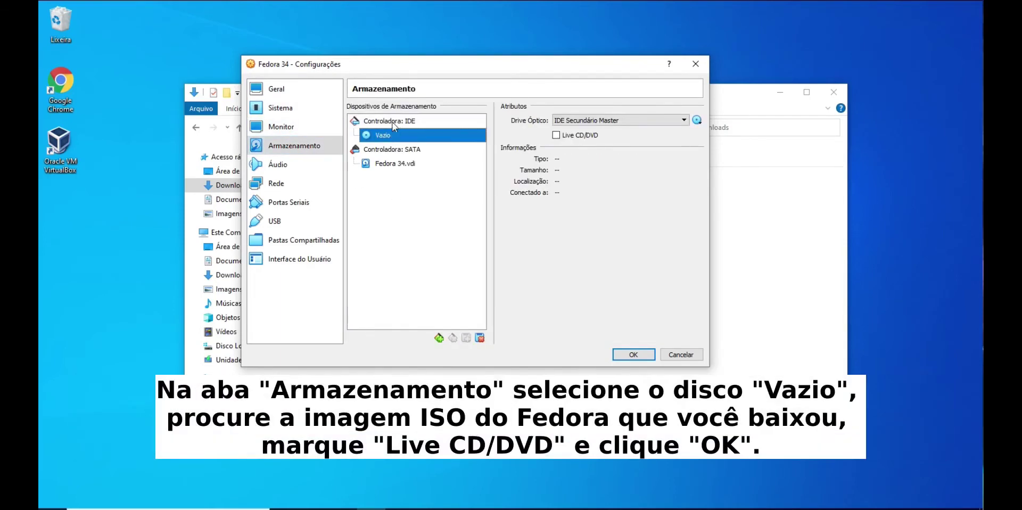
pyautogui.click(695, 121)
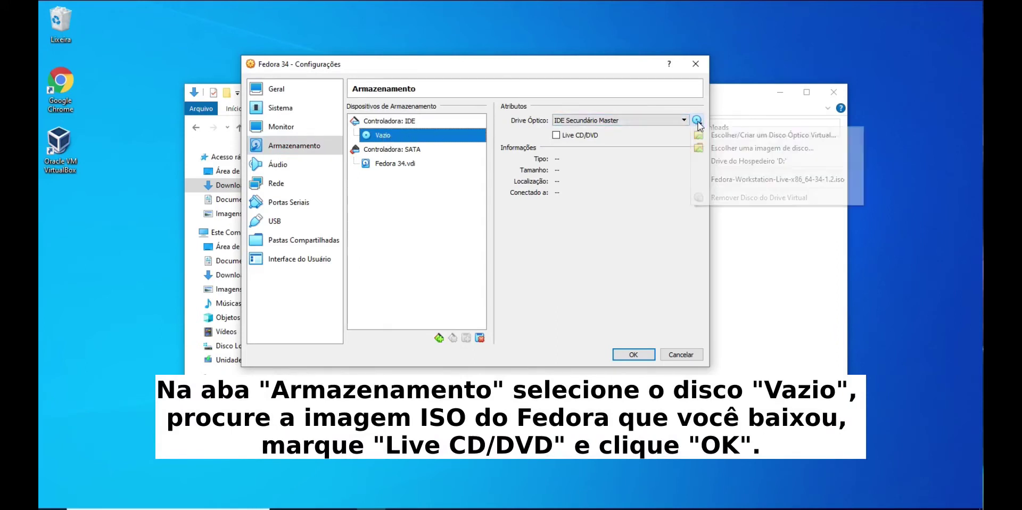
pyautogui.click(781, 149)
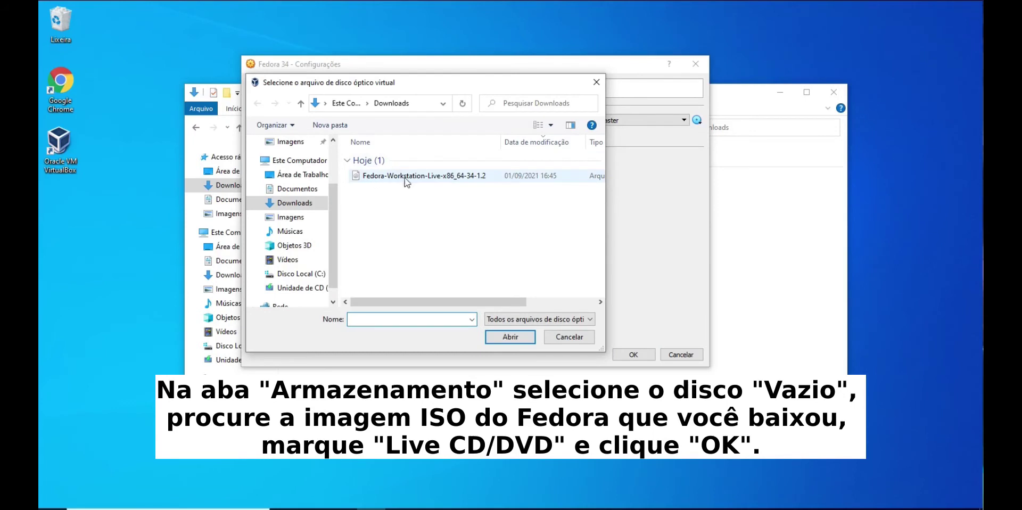
pyautogui.click(294, 203)
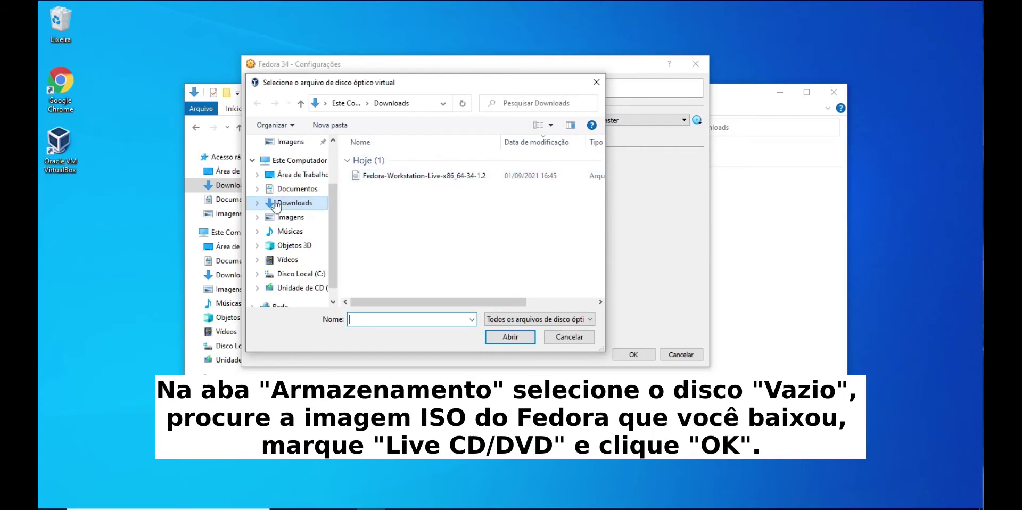
pyautogui.click(414, 178)
pyautogui.click(510, 336)
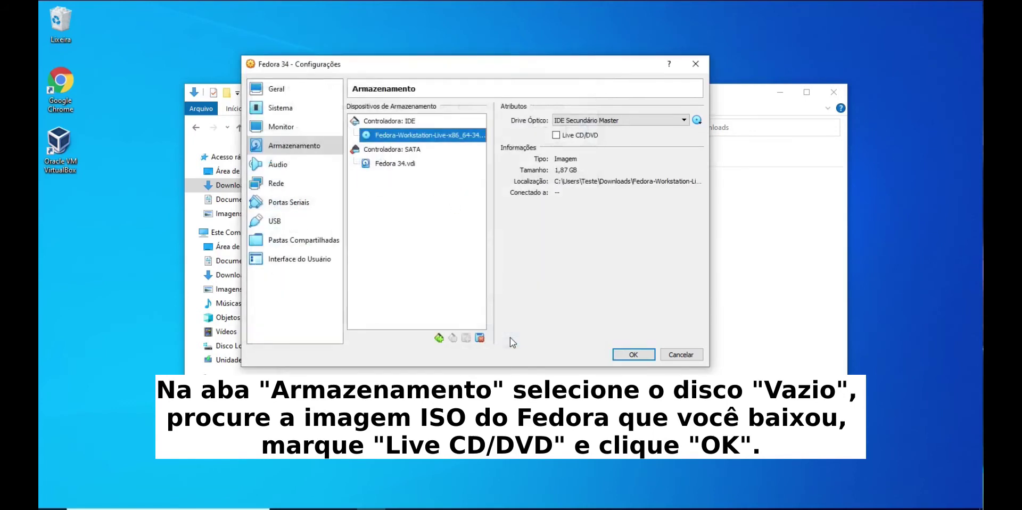
pyautogui.click(557, 136)
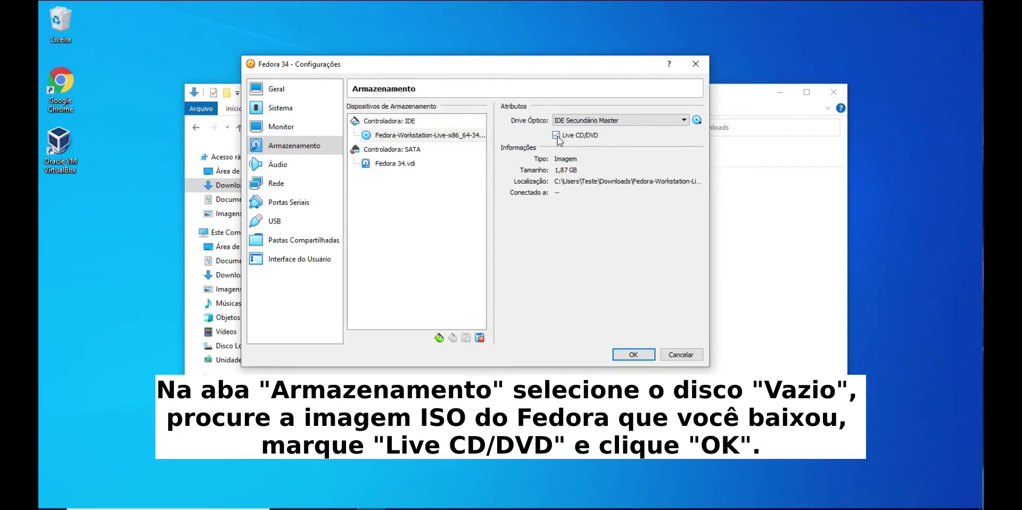
pyautogui.click(633, 354)
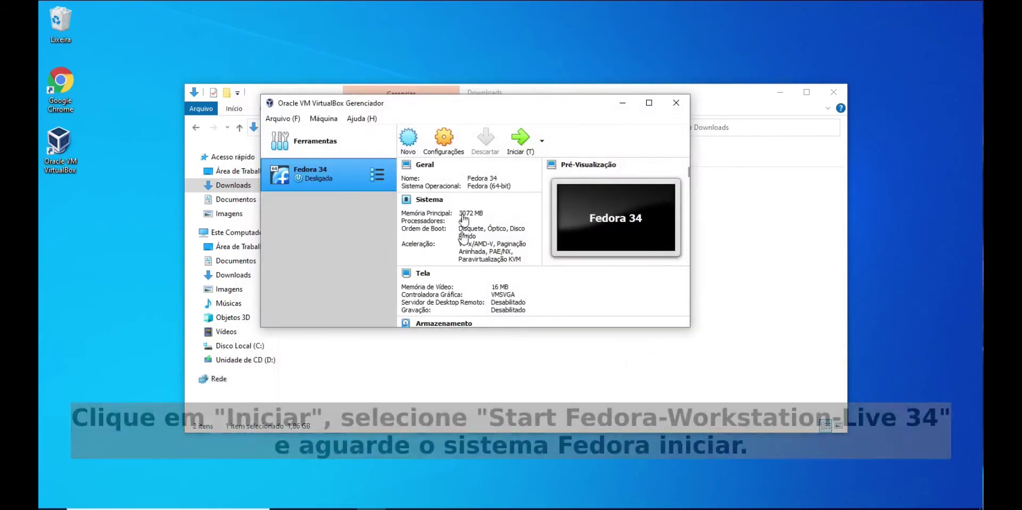
# Start the Fedora 34 VM and boot the 'Start Fedora-Workstation-Live 34' menu entry
pyautogui.click(520, 142)
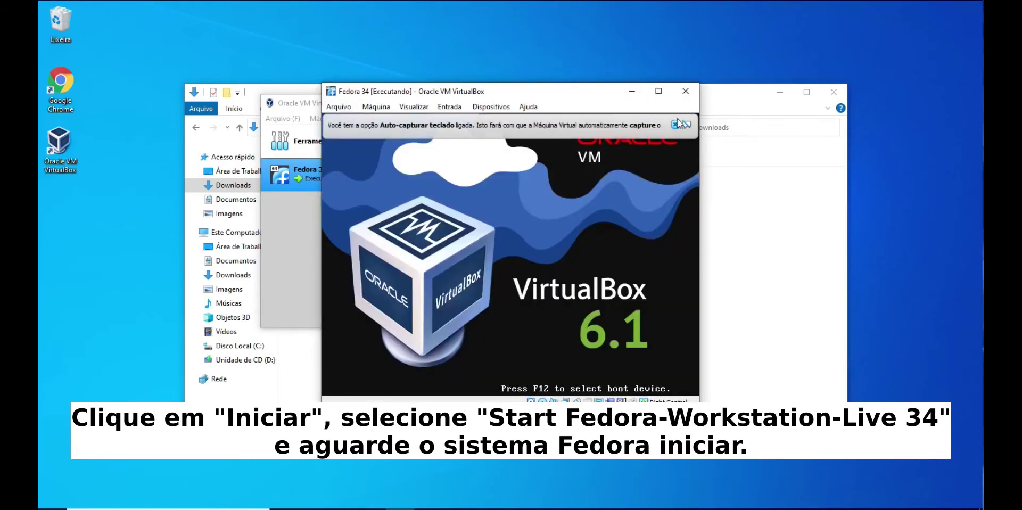
pyautogui.click(675, 124)
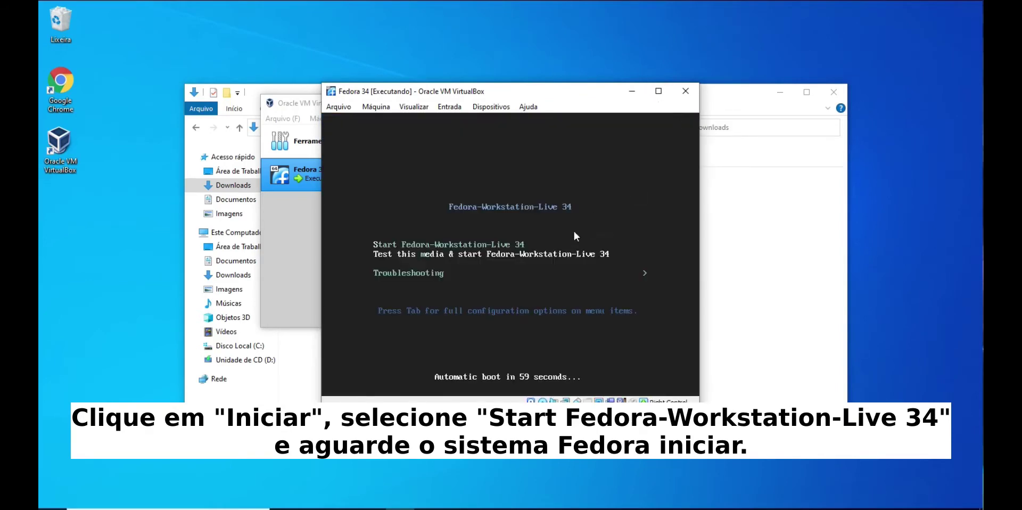
pyautogui.press('Up')
pyautogui.press('Down')
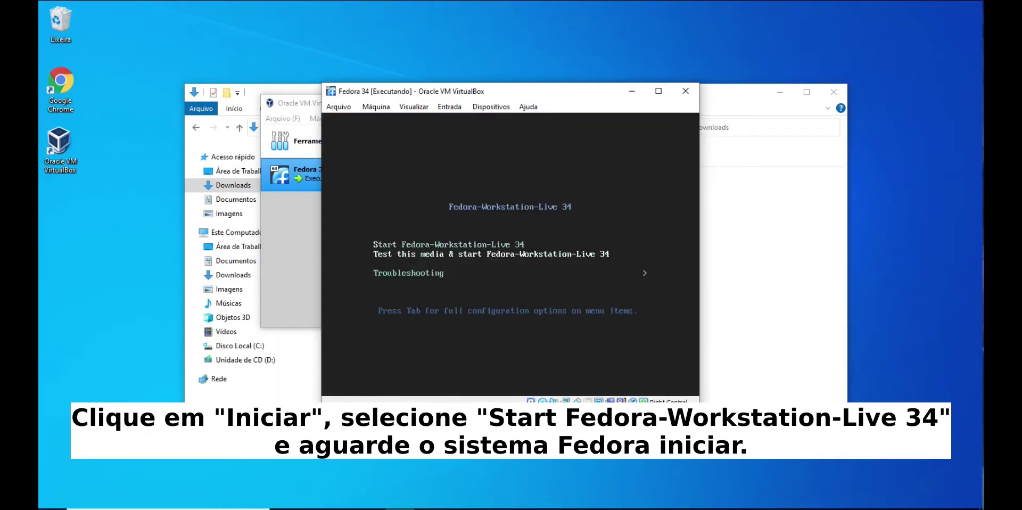
pyautogui.press('Up')
pyautogui.press('Down')
pyautogui.press('Up')
pyautogui.press('Return')
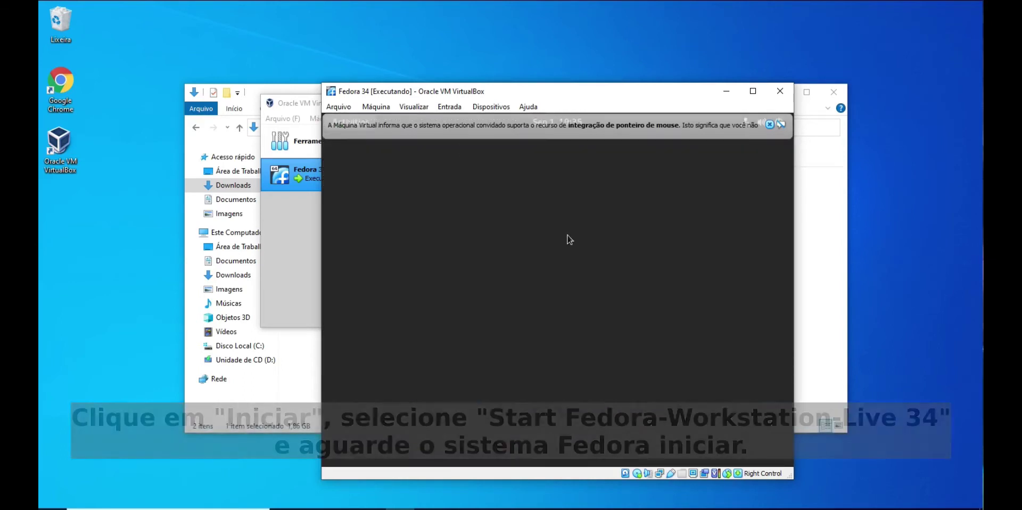
# Dismiss the mouse-integration notice and choose Install to Hard Drive in Welcome to Fedora
pyautogui.click(769, 124)
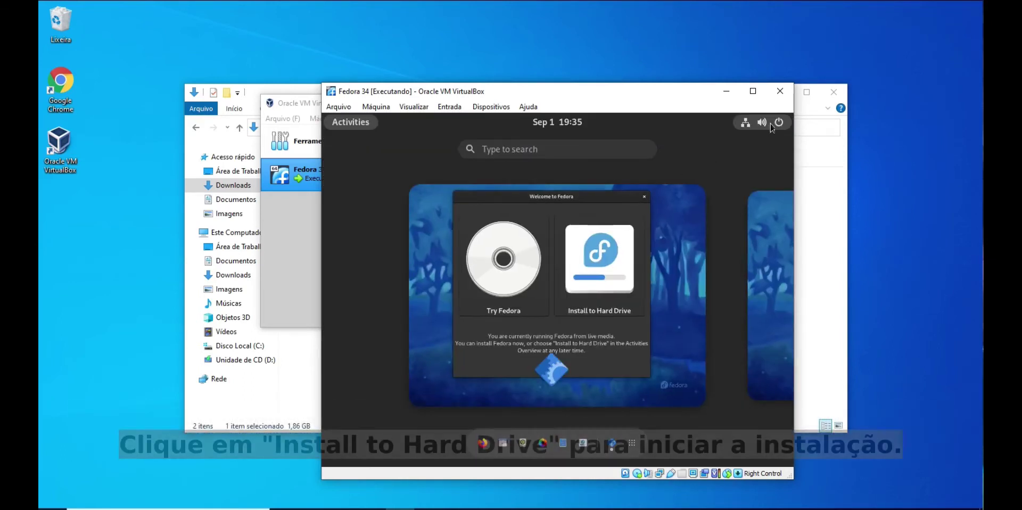
pyautogui.click(688, 276)
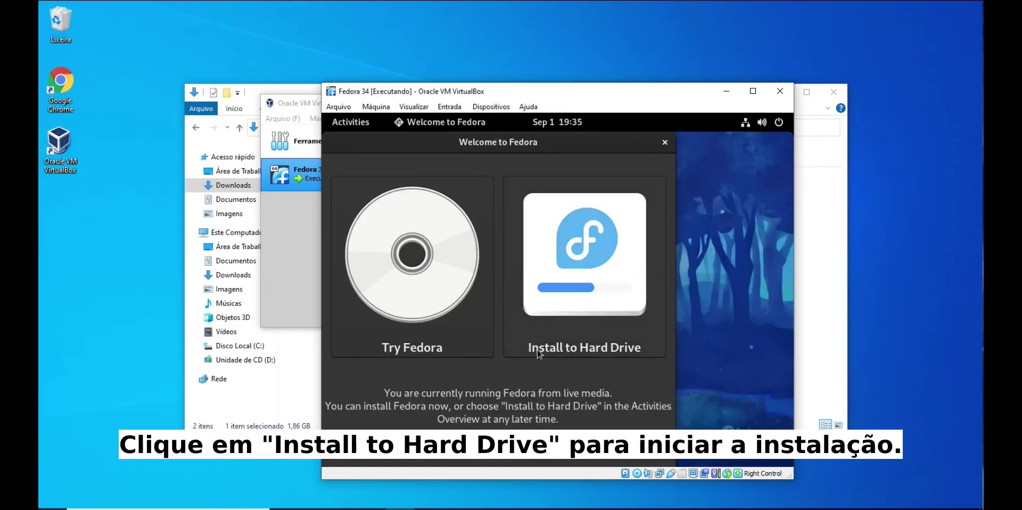
pyautogui.click(593, 291)
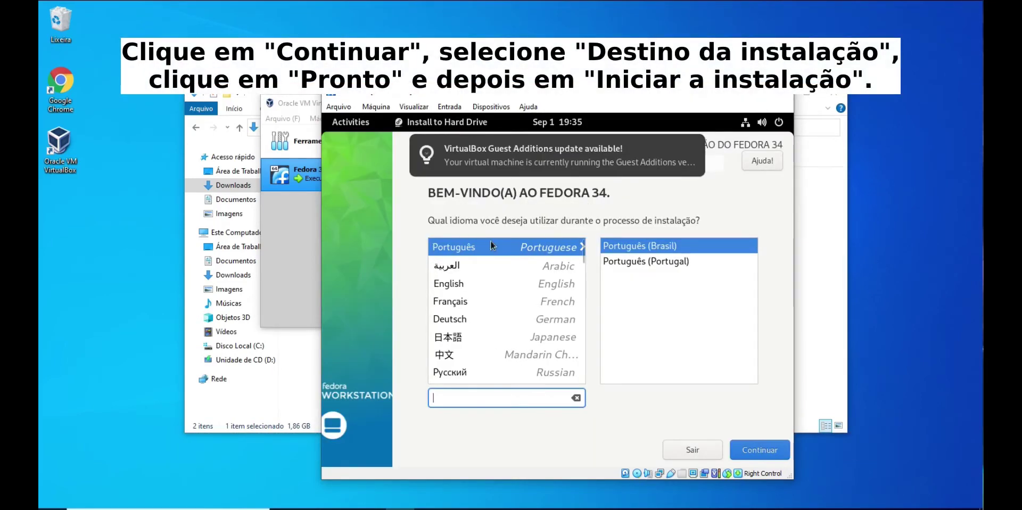
# Install Fedora 34 in Português (Brasil) onto the 16 GiB disk with automatic partitioning
pyautogui.click(650, 246)
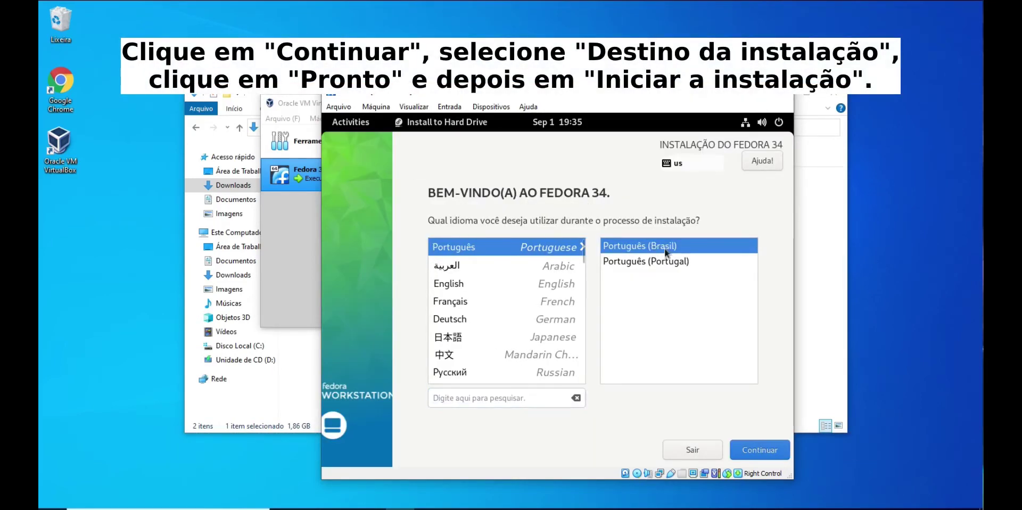
pyautogui.click(758, 451)
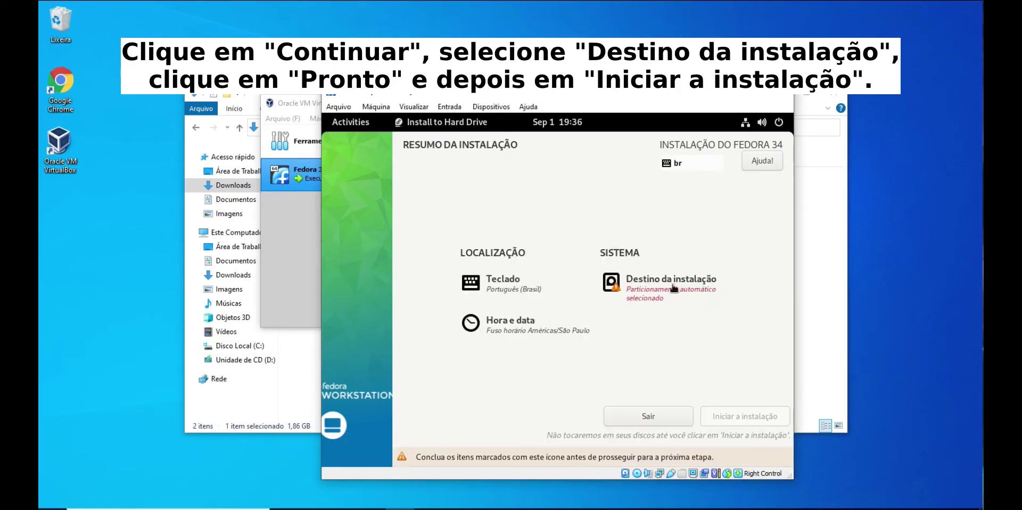
pyautogui.click(671, 288)
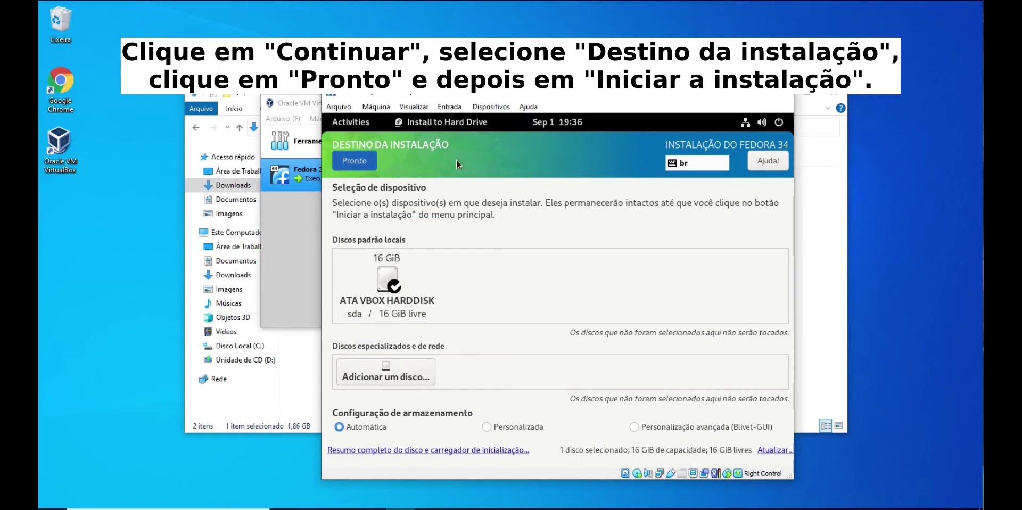
pyautogui.click(371, 161)
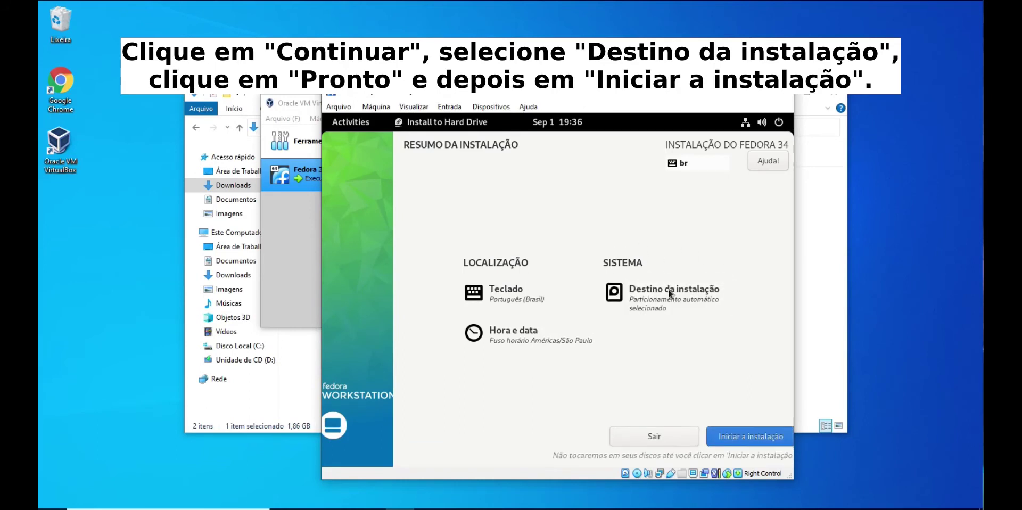
pyautogui.click(772, 436)
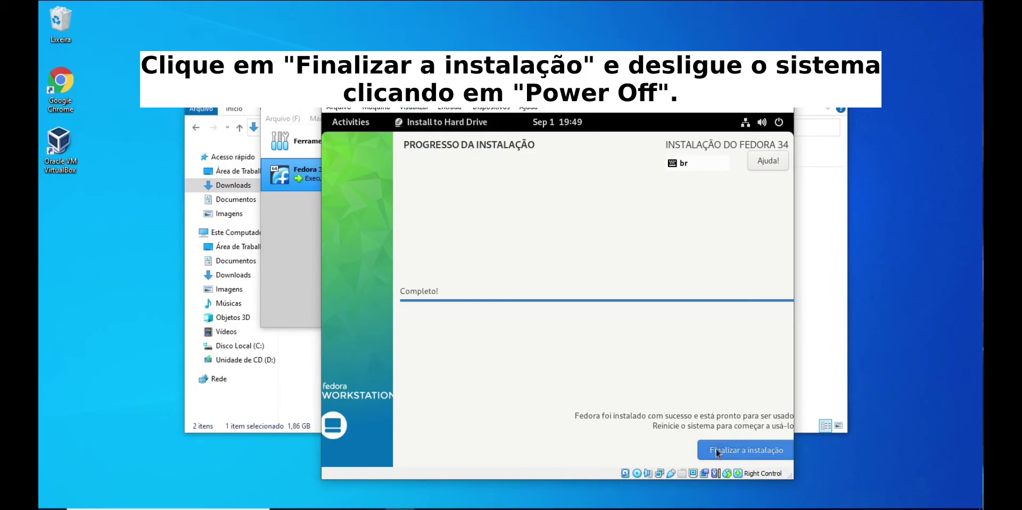
# Close the finished installer and power off the Fedora live system from the GNOME system menu
pyautogui.click(748, 452)
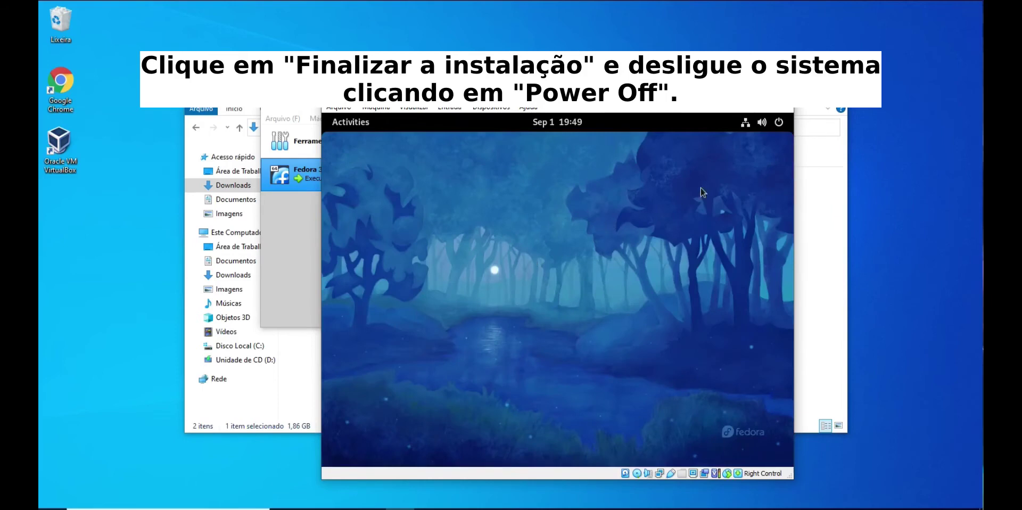
pyautogui.click(781, 128)
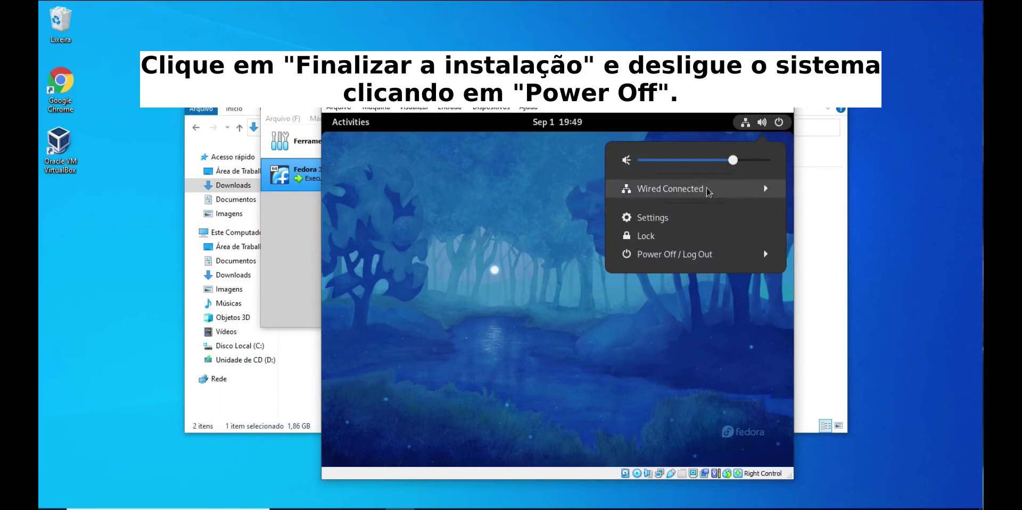
pyautogui.click(686, 256)
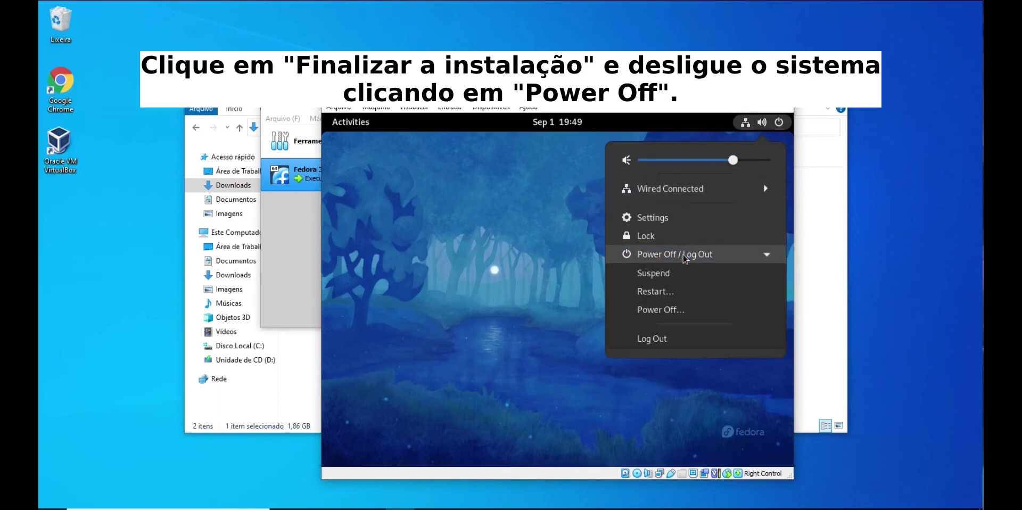
pyautogui.click(665, 311)
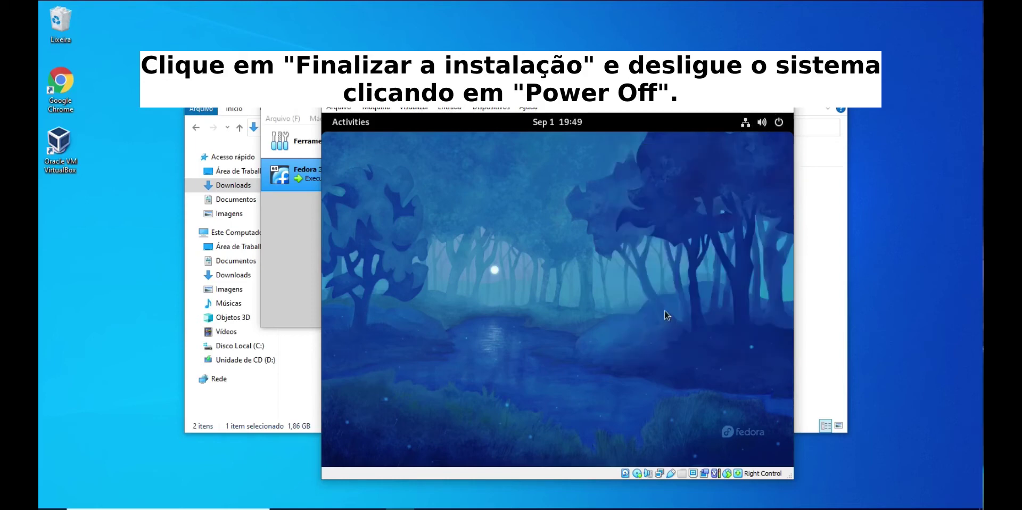
pyautogui.click(640, 330)
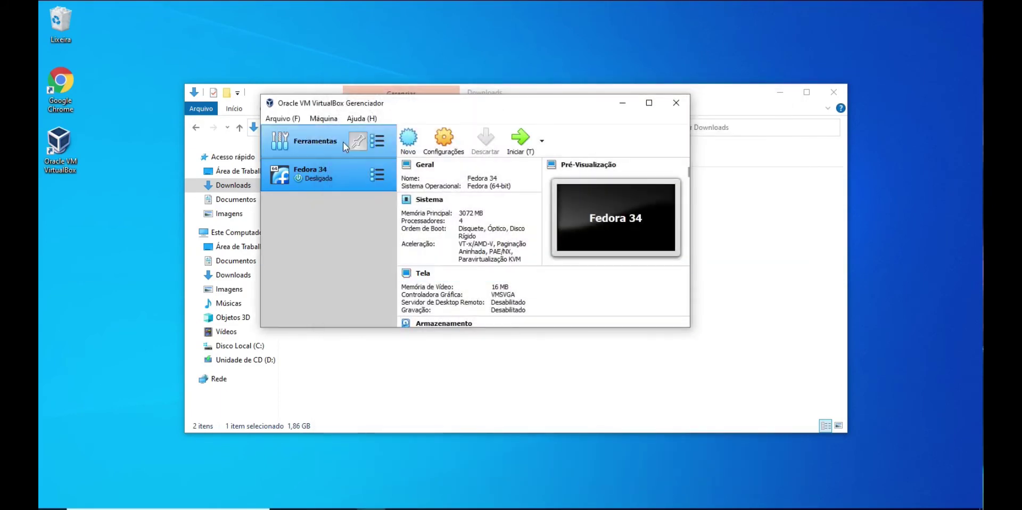
# In Armazenamento, uncheck Live CD/DVD, remove the Fedora ISO from the drive, and save
pyautogui.click(445, 142)
pyautogui.click(284, 149)
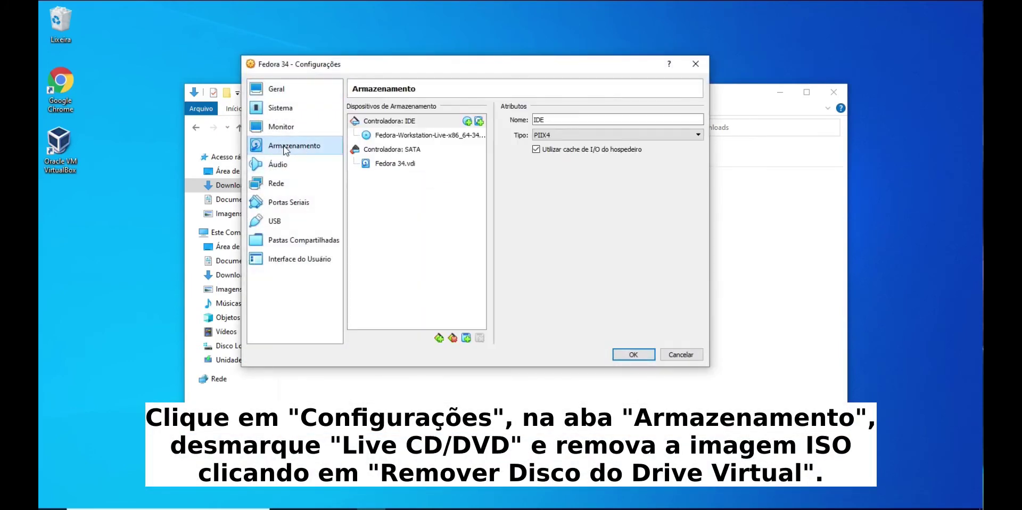
pyautogui.click(405, 136)
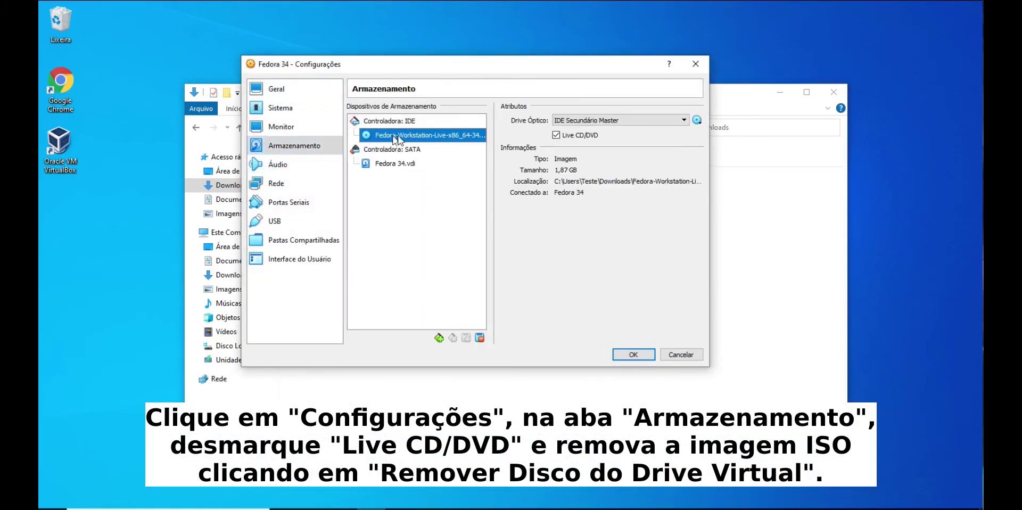
pyautogui.click(556, 135)
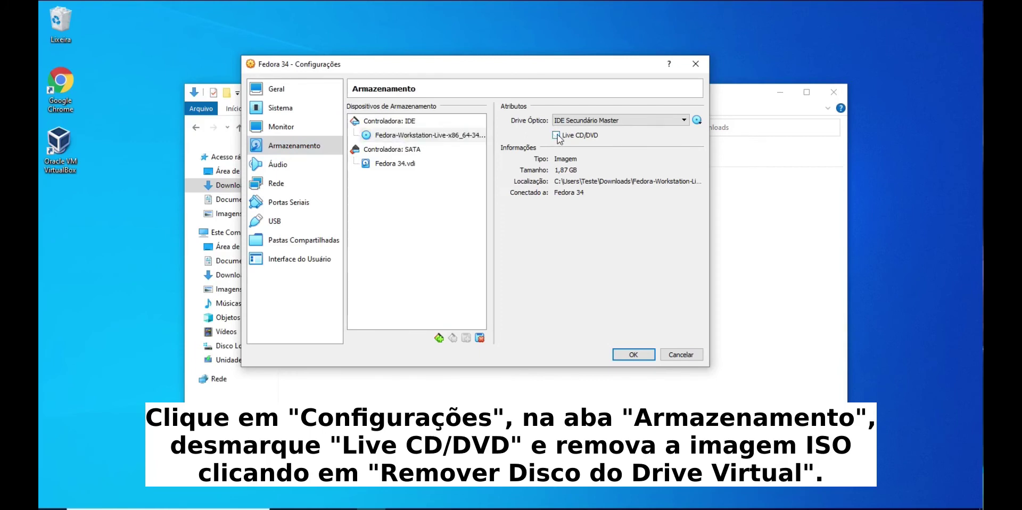
pyautogui.click(697, 121)
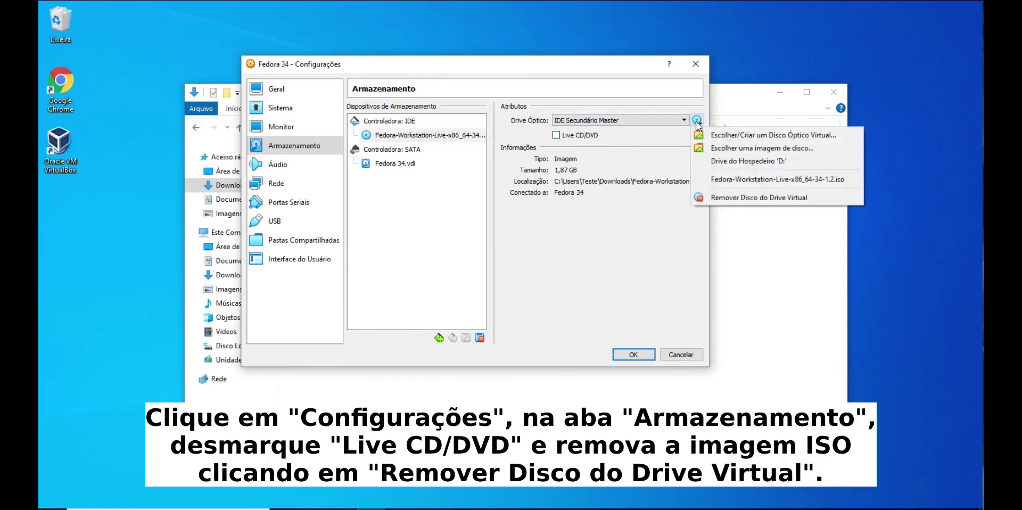
pyautogui.click(755, 199)
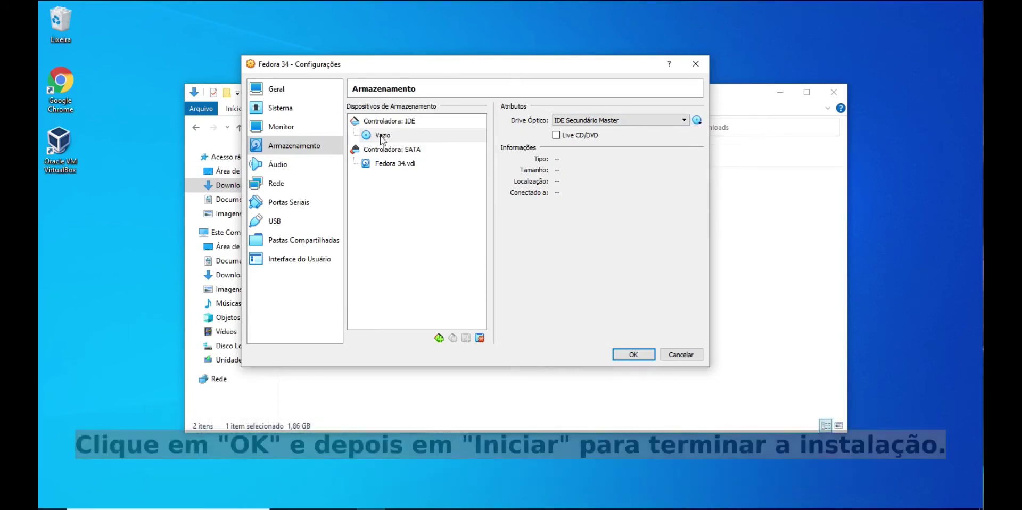
pyautogui.click(634, 353)
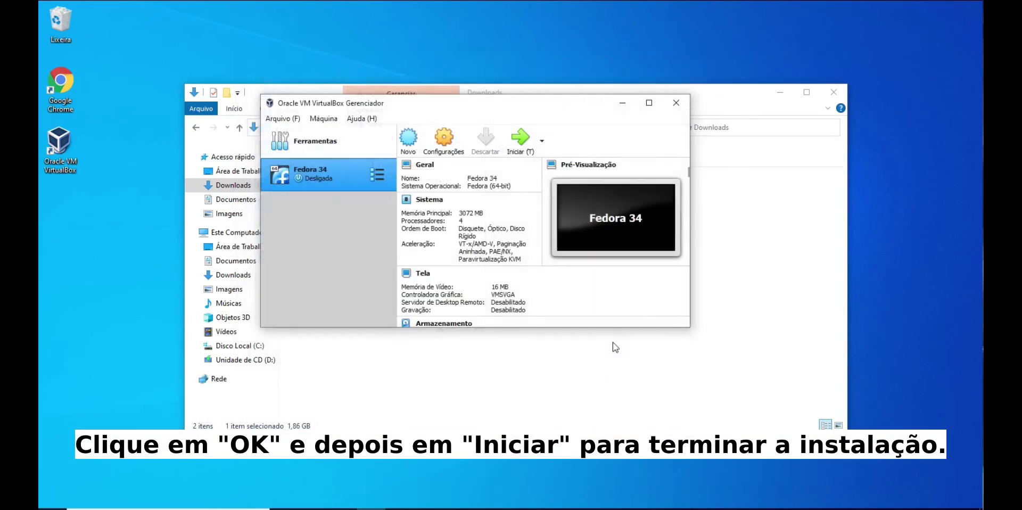
# Start the Fedora 34 VM and close the keyboard auto-capture and mouse integration notices
pyautogui.click(522, 153)
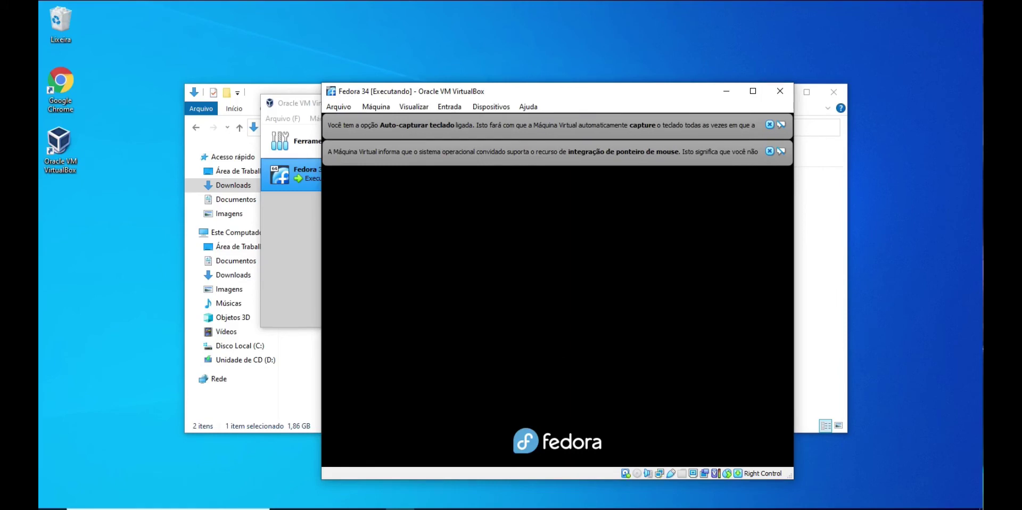
pyautogui.click(769, 151)
pyautogui.click(770, 124)
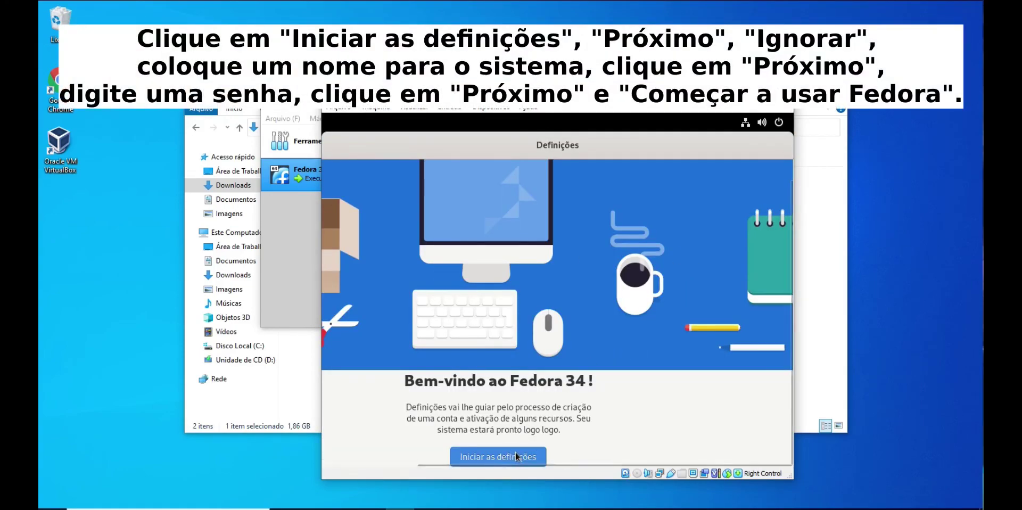
# Begin first-boot setup with location services and problem reporting off, skipping online accounts
pyautogui.click(521, 456)
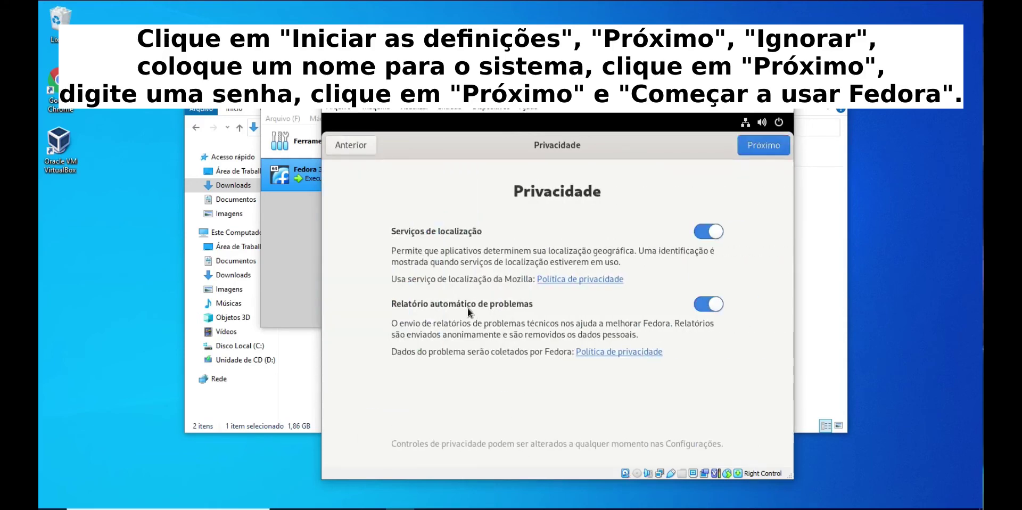
pyautogui.click(707, 237)
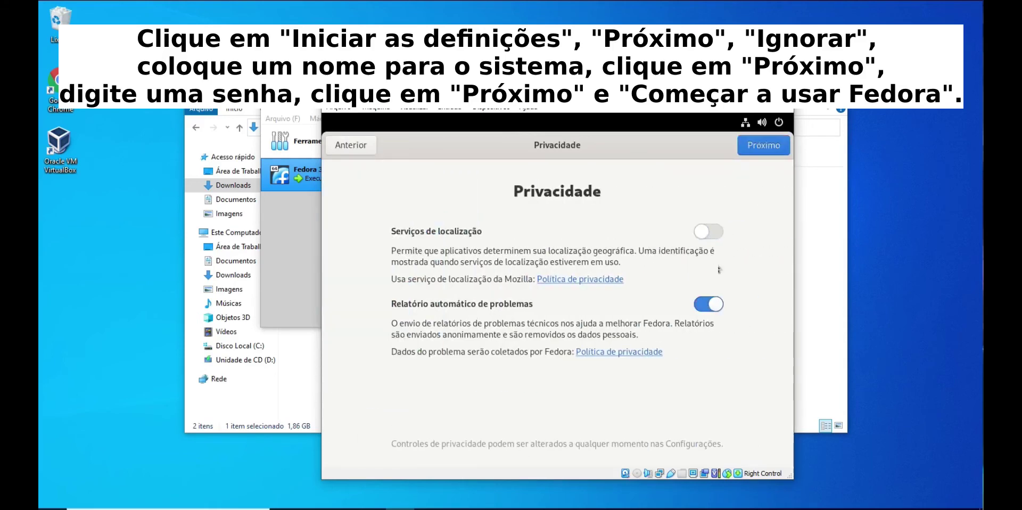
pyautogui.click(712, 306)
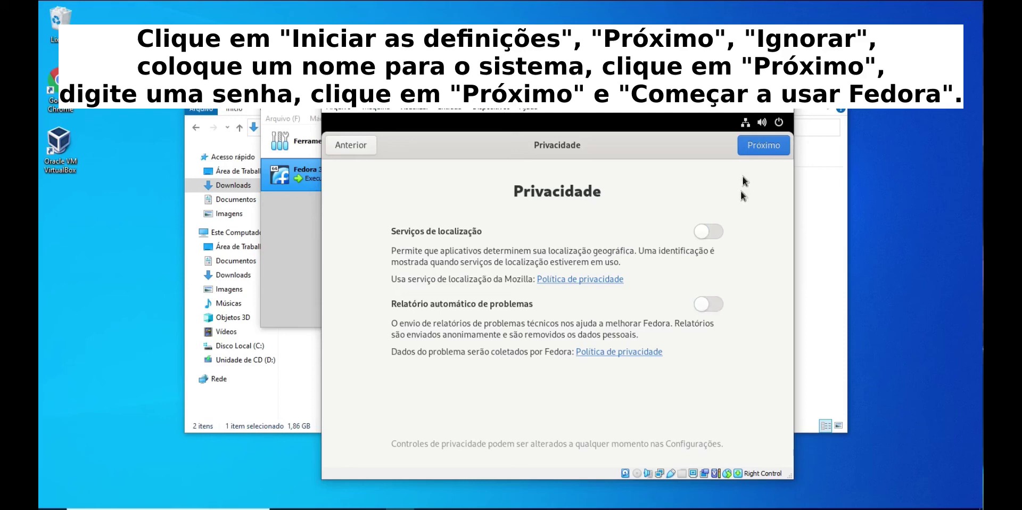
pyautogui.click(766, 145)
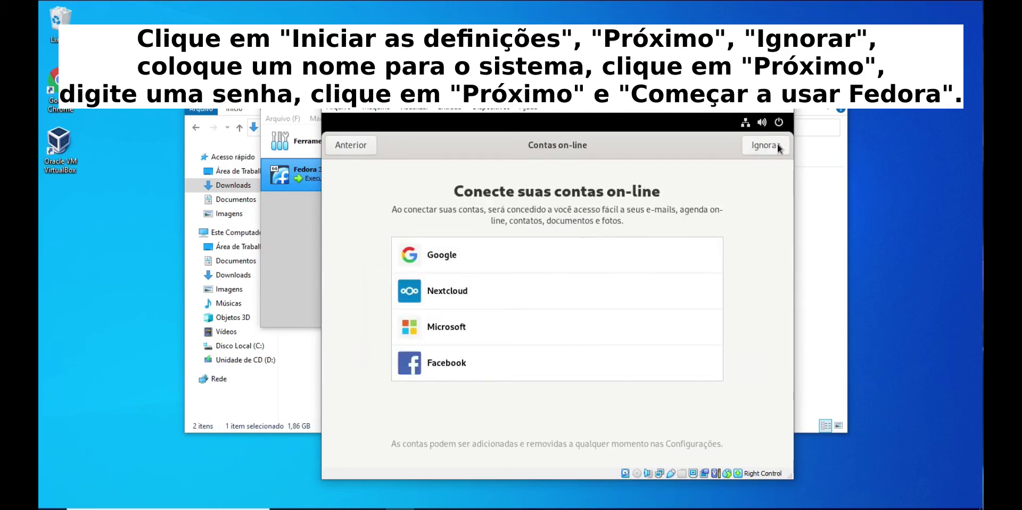
pyautogui.click(767, 146)
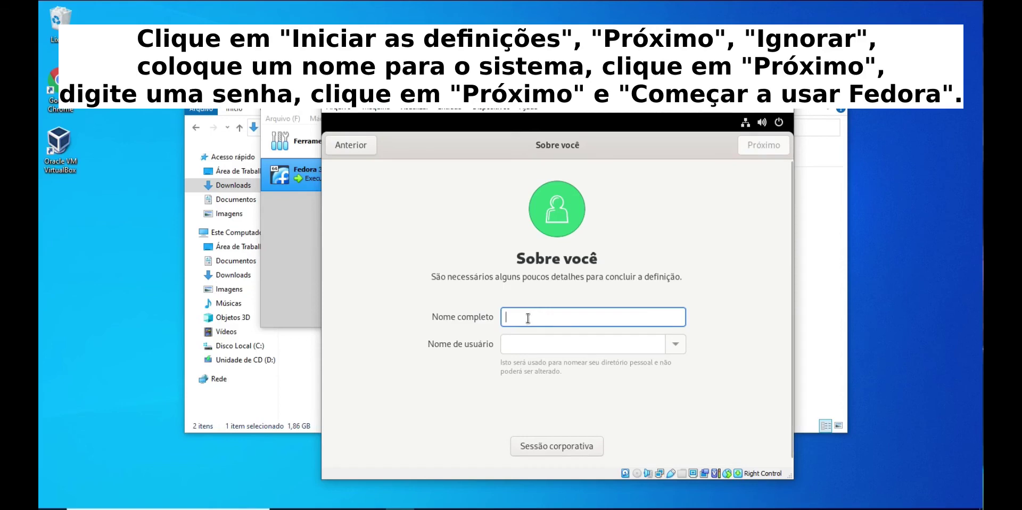
# Create the user account with its full name and confirmed password, then finish setup
pyautogui.write('Wallet')
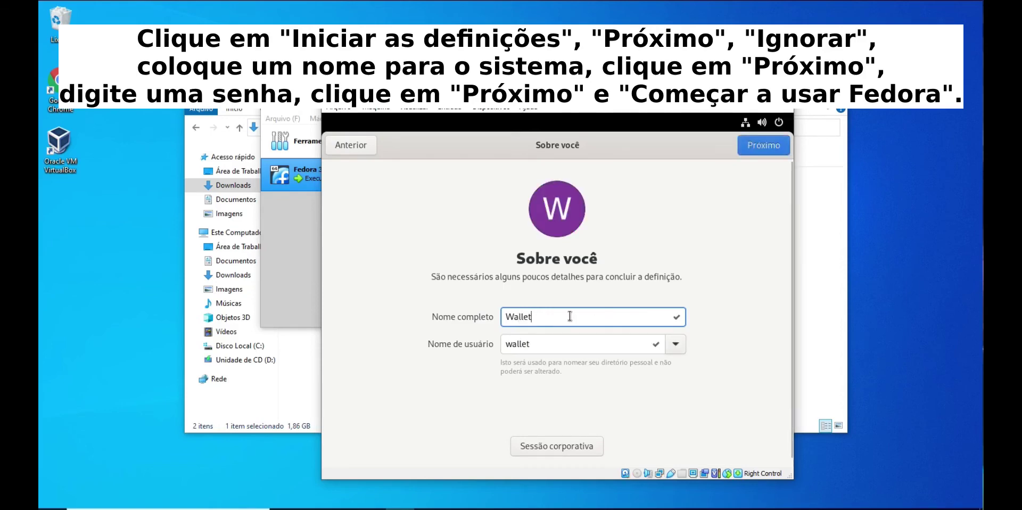
pyautogui.click(765, 145)
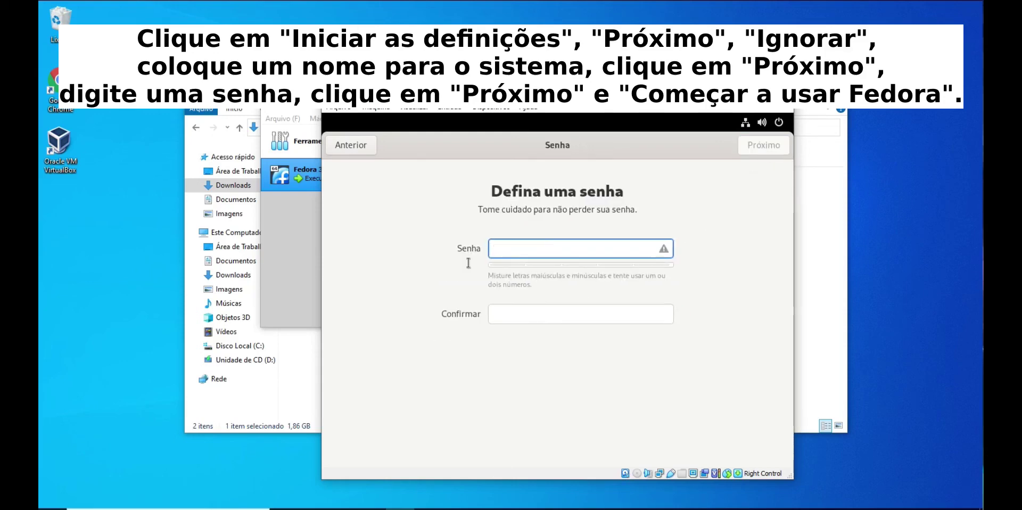
pyautogui.write('123')
pyautogui.click(507, 317)
pyautogui.write('123')
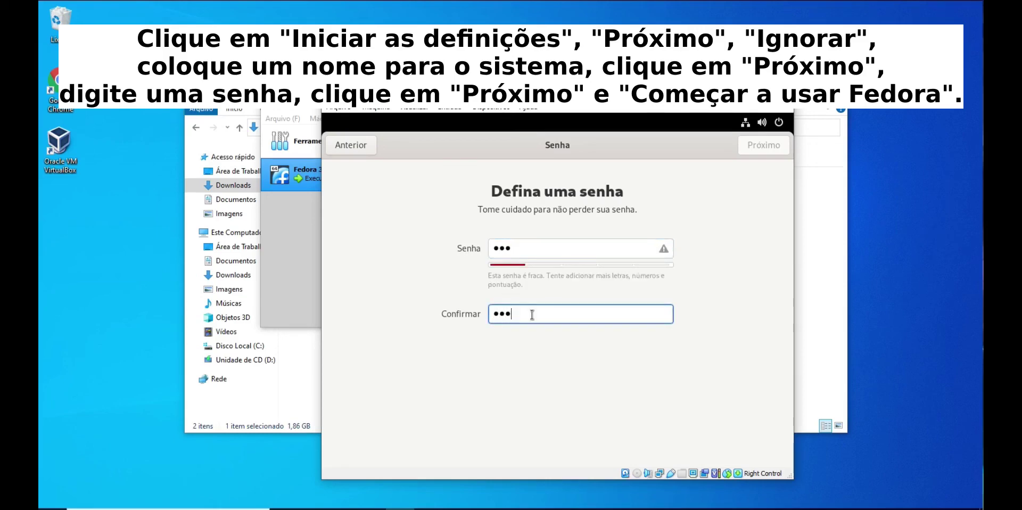
pyautogui.click(762, 149)
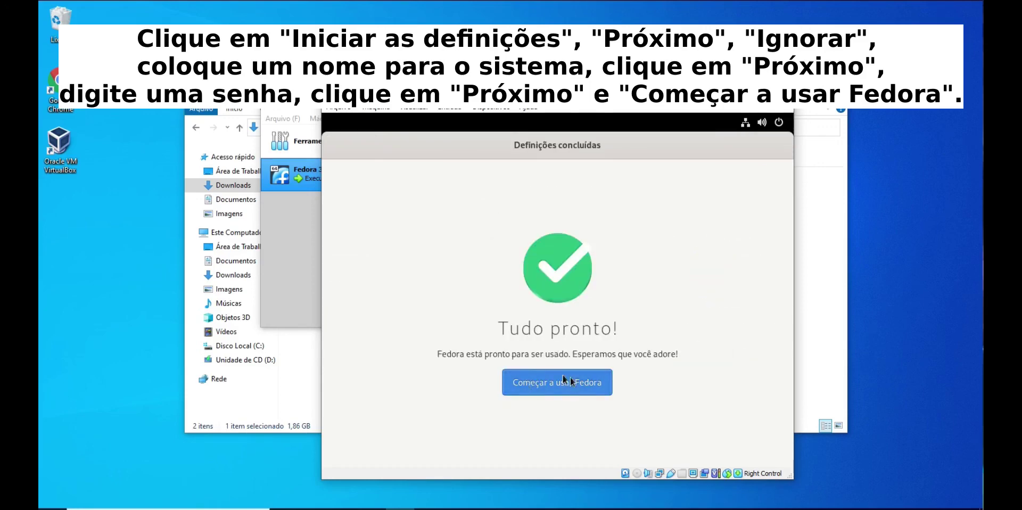
pyautogui.click(570, 384)
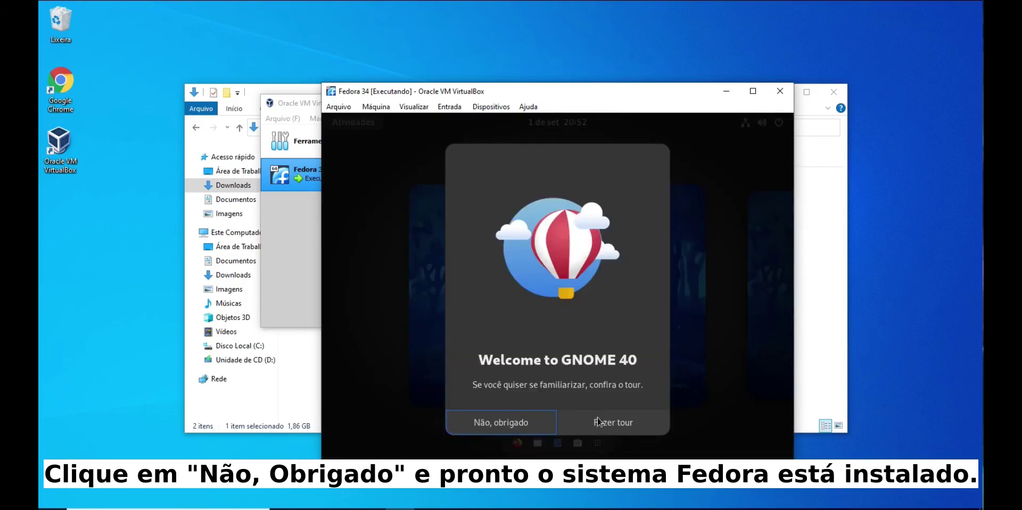
# Decline the GNOME 40 welcome tour and briefly check the Activities overview
pyautogui.click(525, 423)
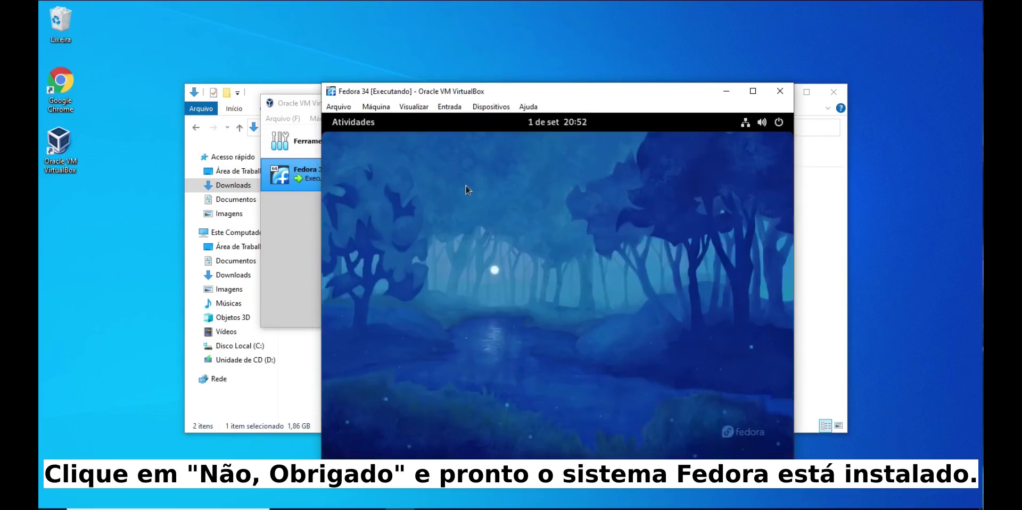
pyautogui.click(354, 122)
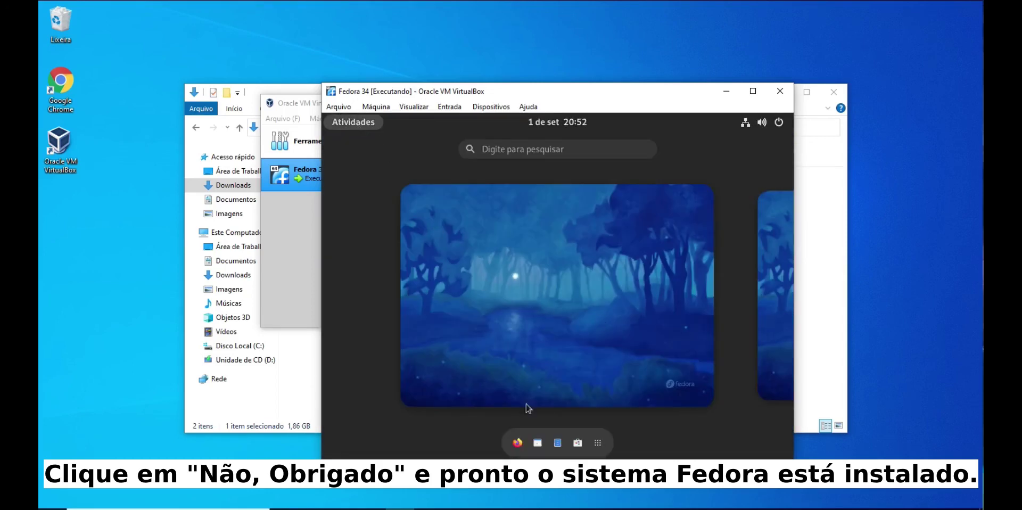
pyautogui.click(503, 292)
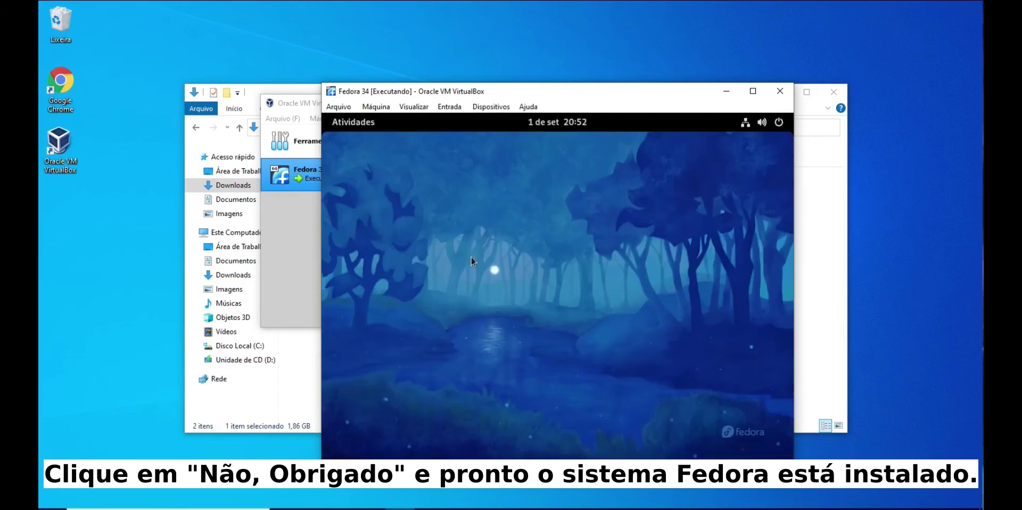